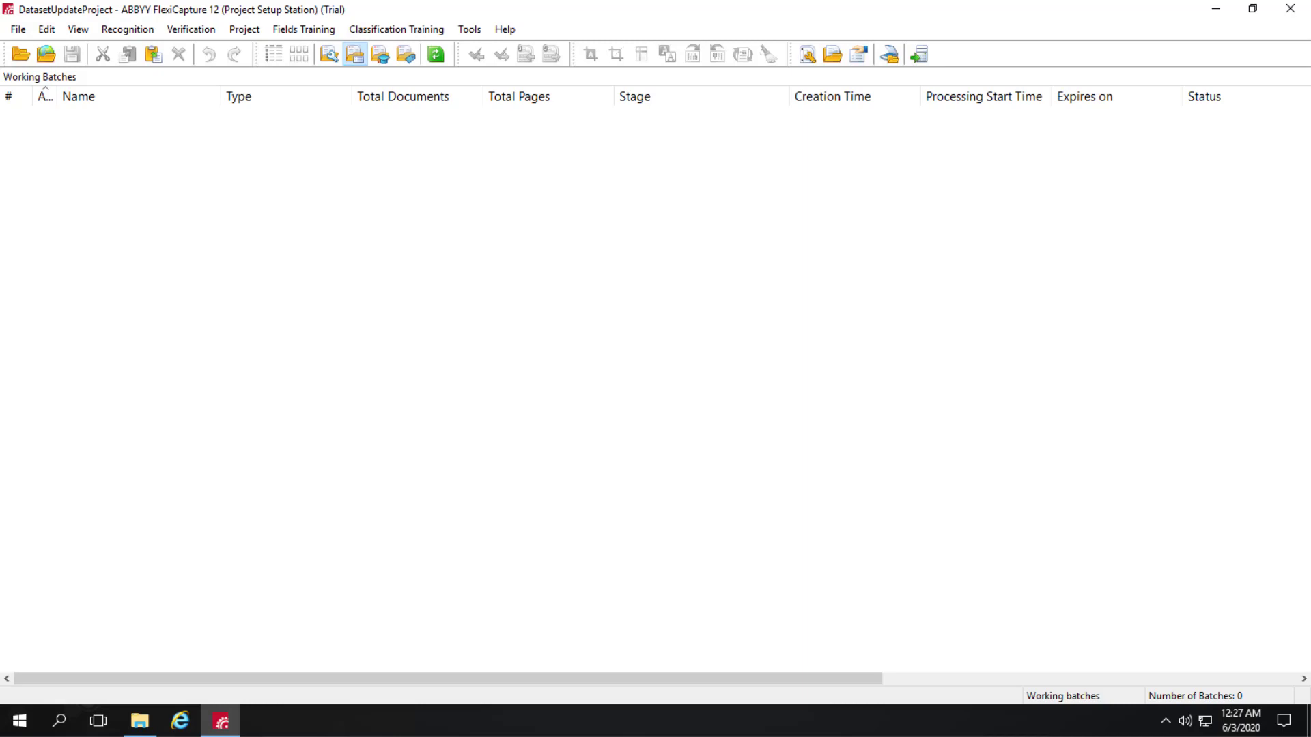
- Open the European Invoice document definition of the project for editing
{"action": "left_click", "coordinate": [245, 30]}
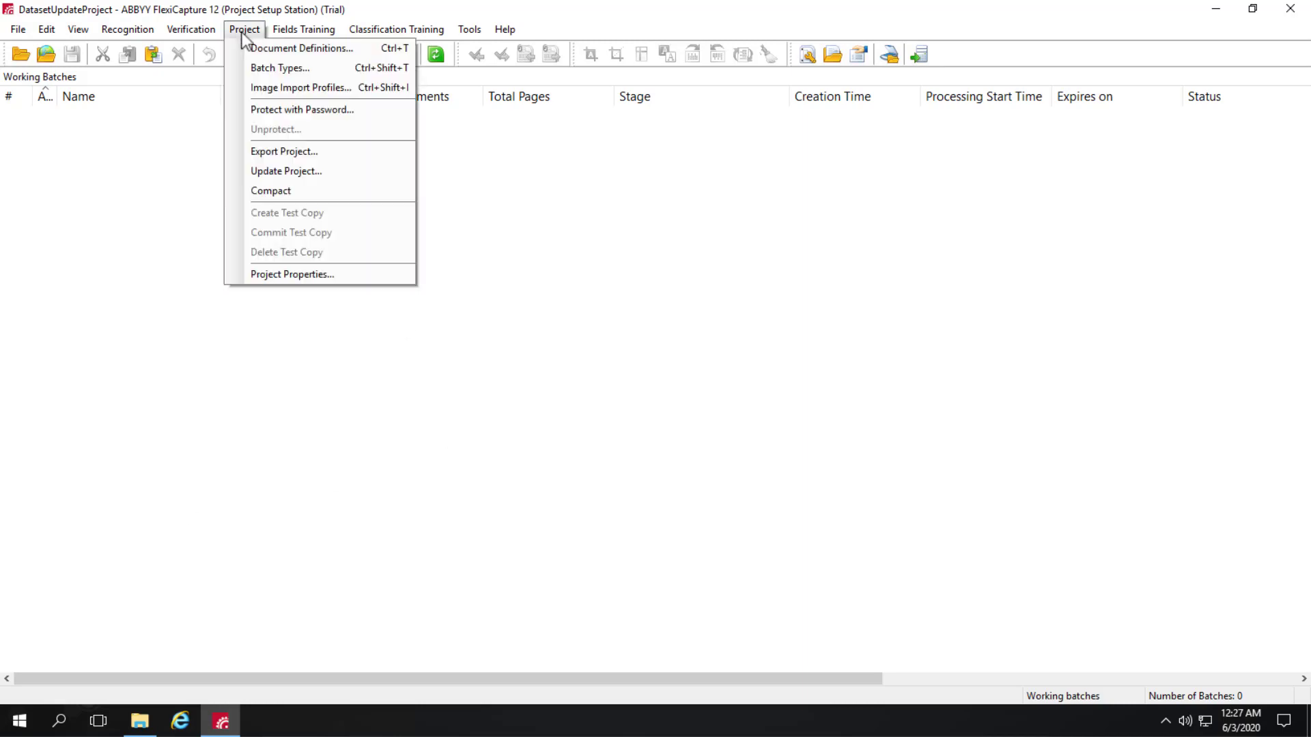
{"action": "left_click", "coordinate": [271, 53]}
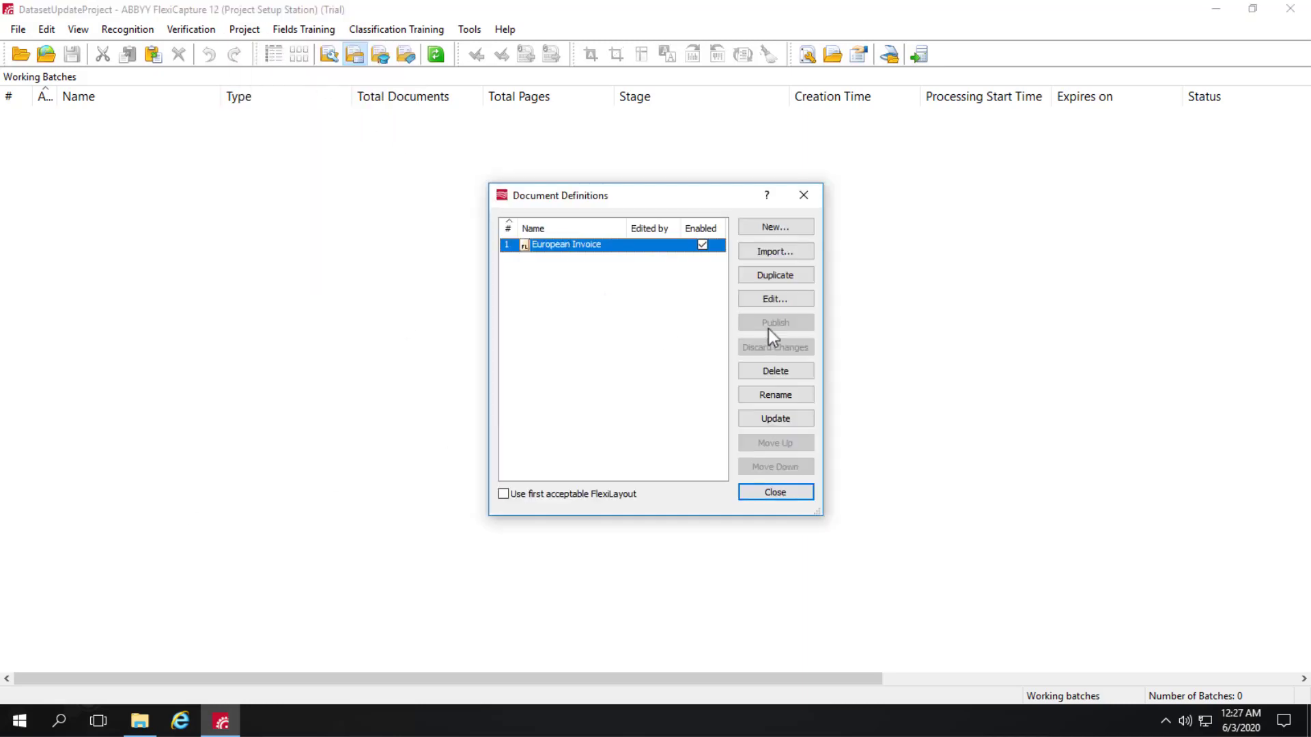
{"action": "left_click", "coordinate": [771, 300]}
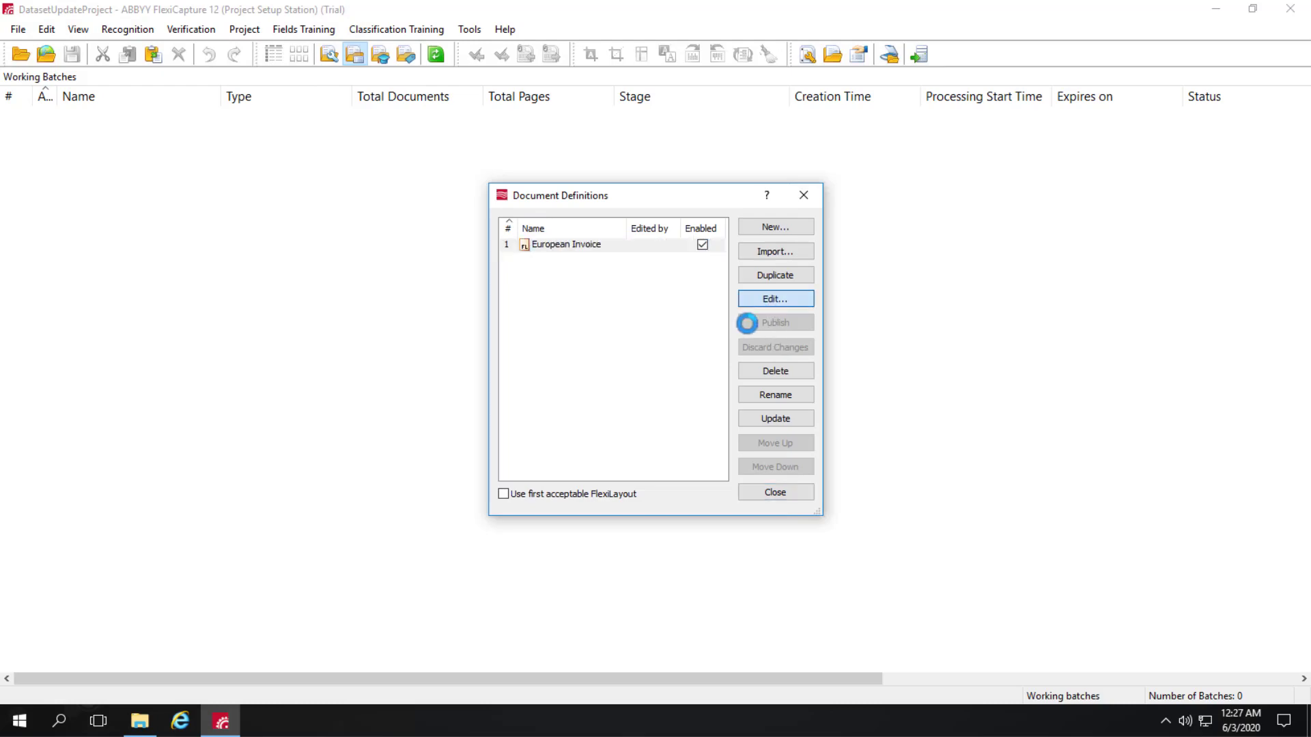
- Export the document definition's Spanish localization file as Spanish.txt through its localization options
{"action": "left_click", "coordinate": [55, 28]}
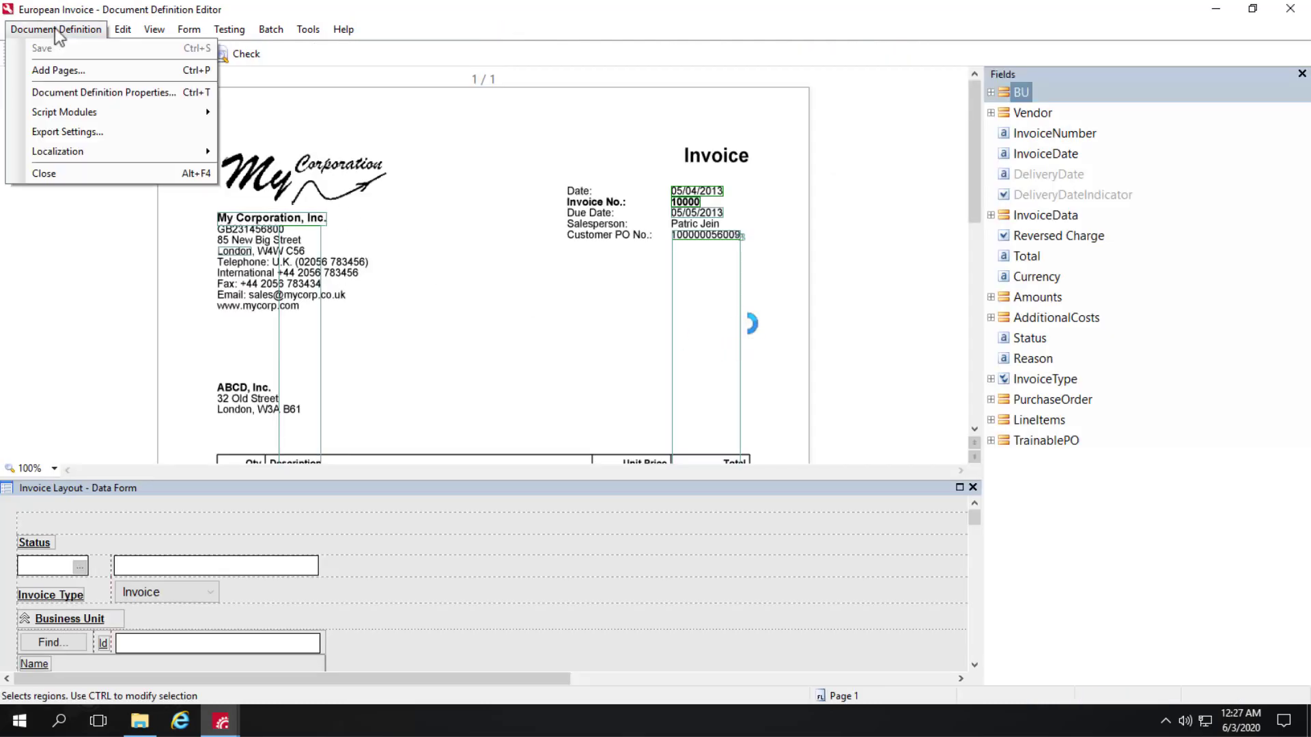
{"action": "mouse_move", "coordinate": [76, 156]}
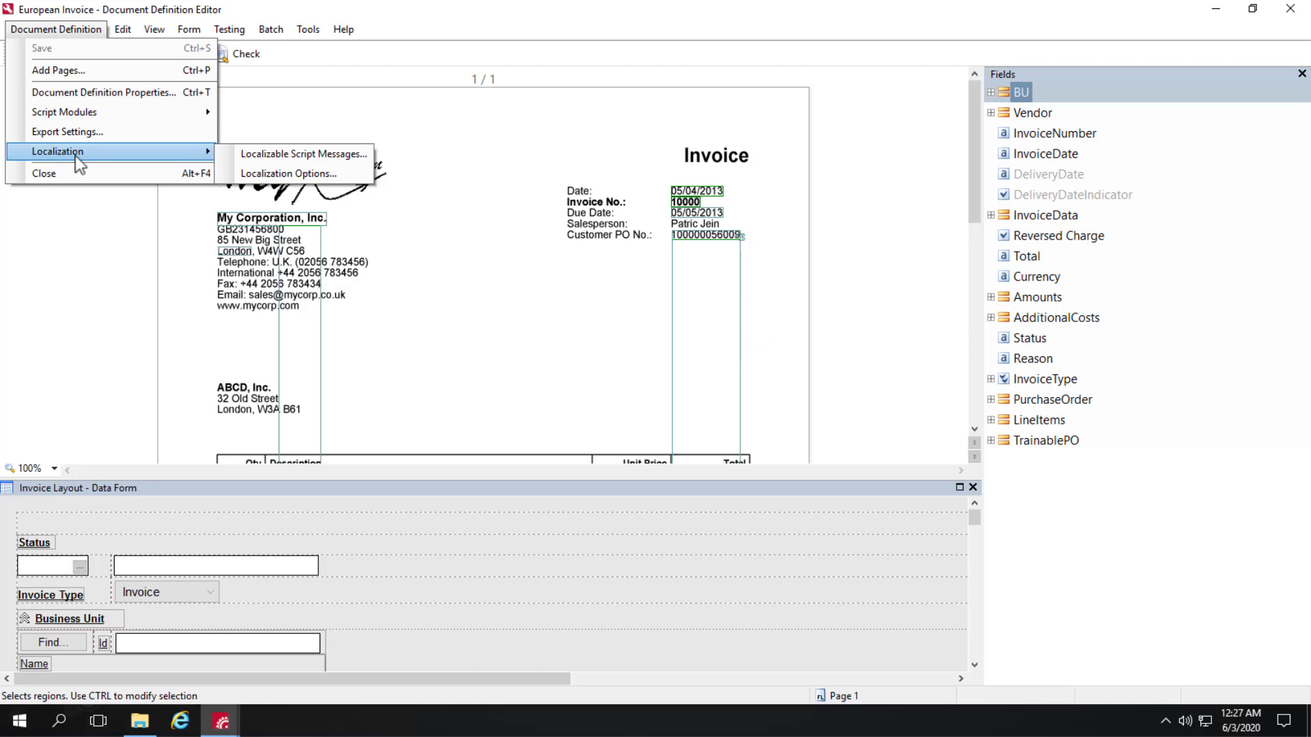
{"action": "left_click", "coordinate": [281, 179]}
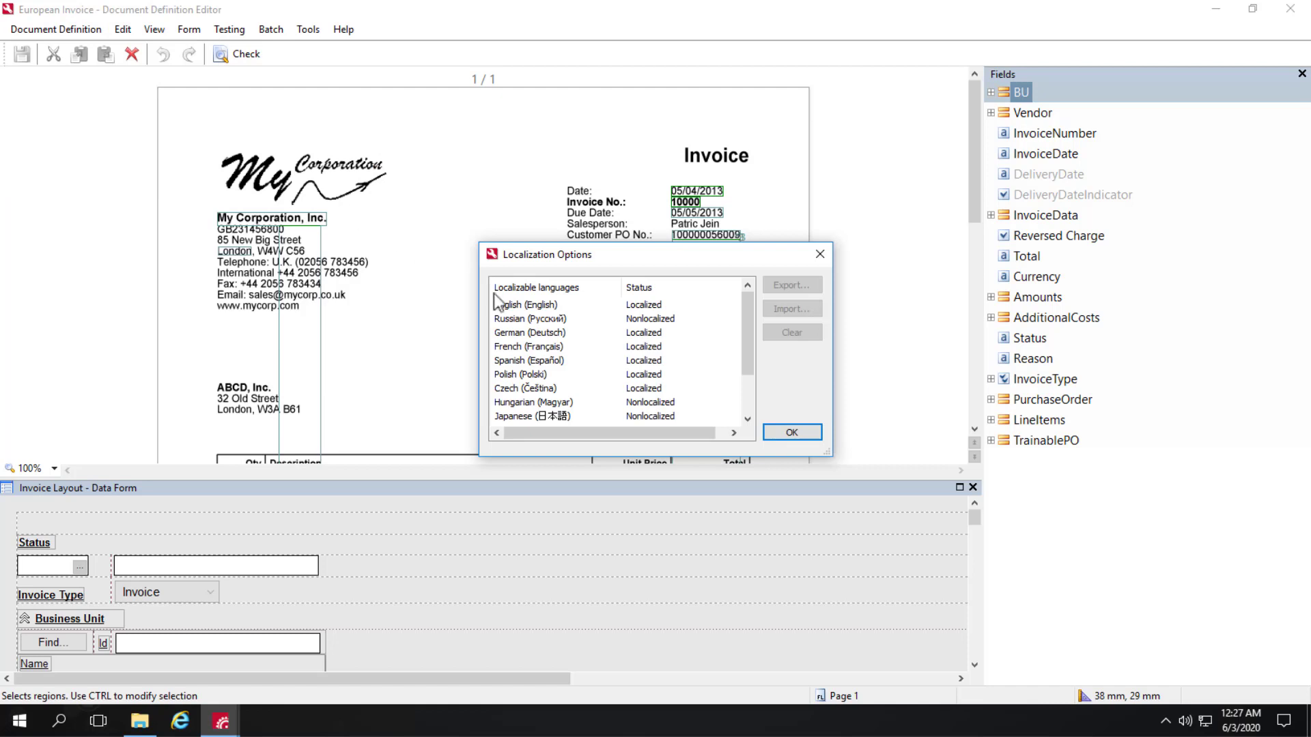
{"action": "mouse_move", "coordinate": [746, 337]}
{"action": "left_mouse_down"}
{"action": "mouse_move", "coordinate": [751, 390]}
{"action": "mouse_move", "coordinate": [748, 333]}
{"action": "left_mouse_up"}
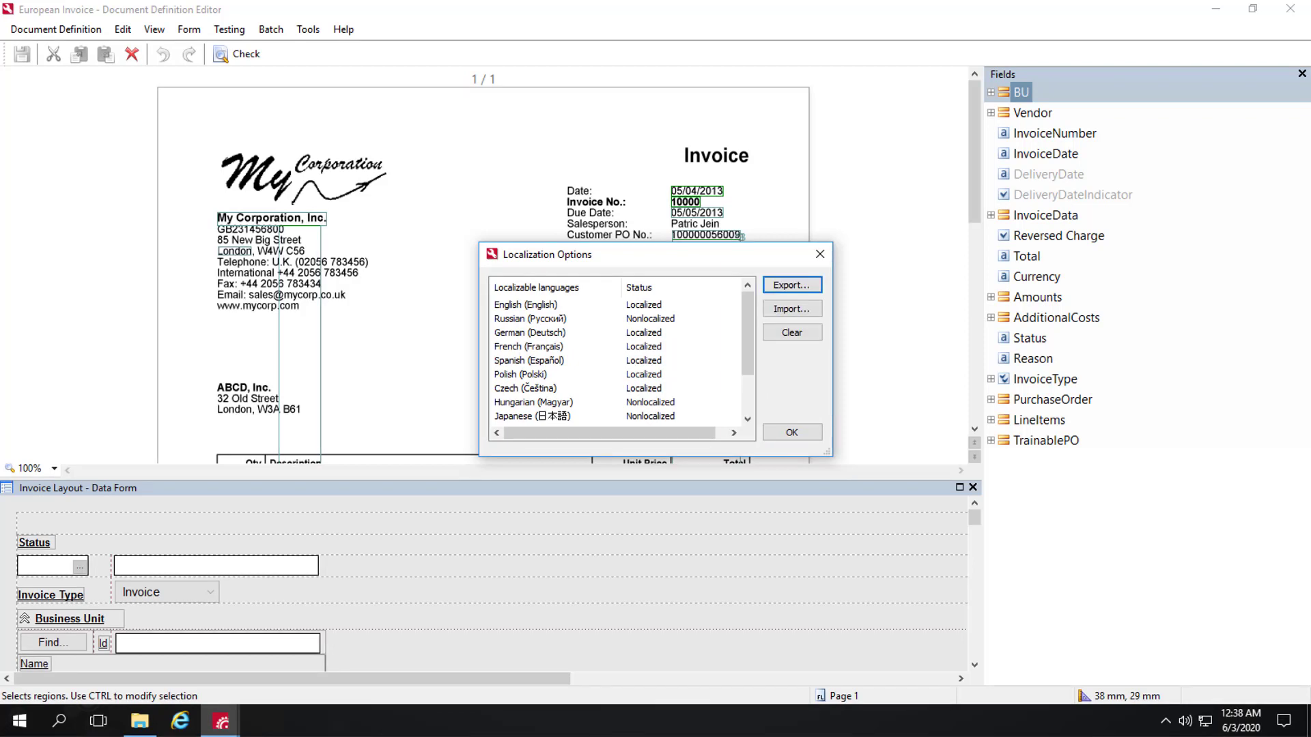
{"action": "left_click", "coordinate": [510, 360]}
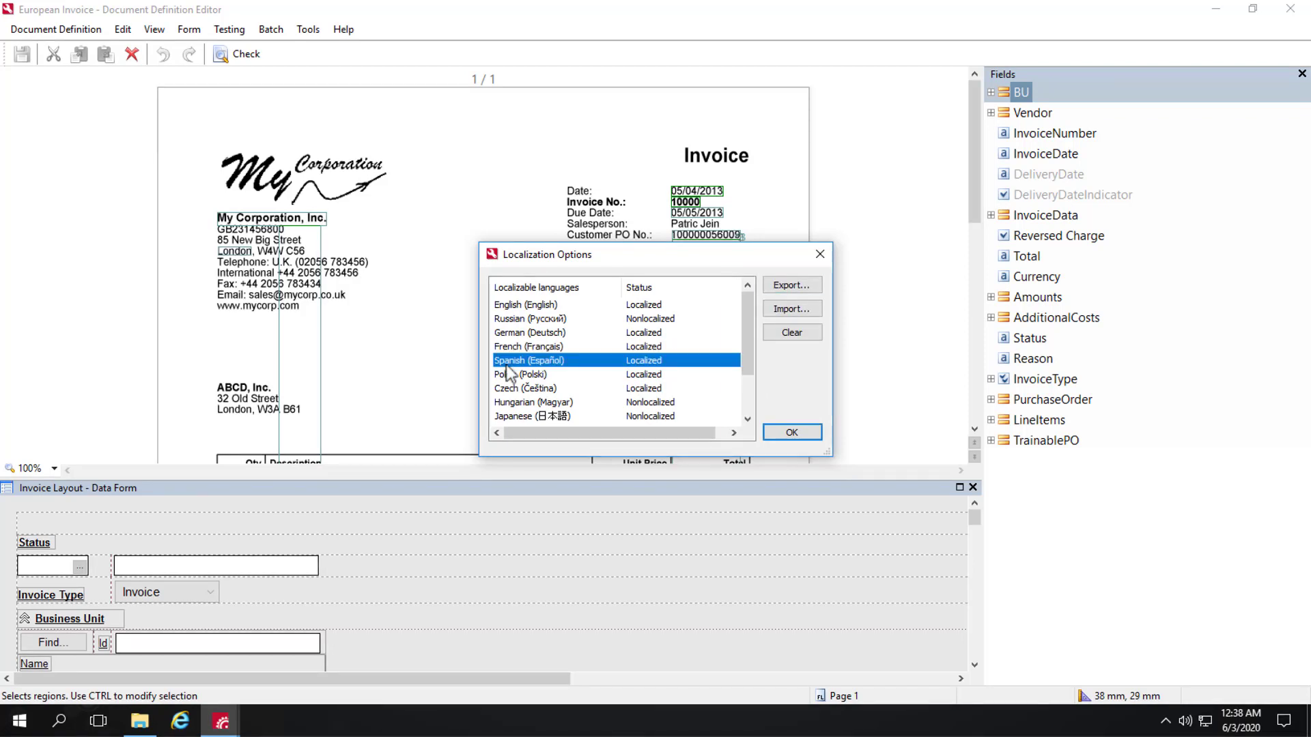
{"action": "left_click", "coordinate": [795, 286]}
{"action": "left_click", "coordinate": [879, 541]}
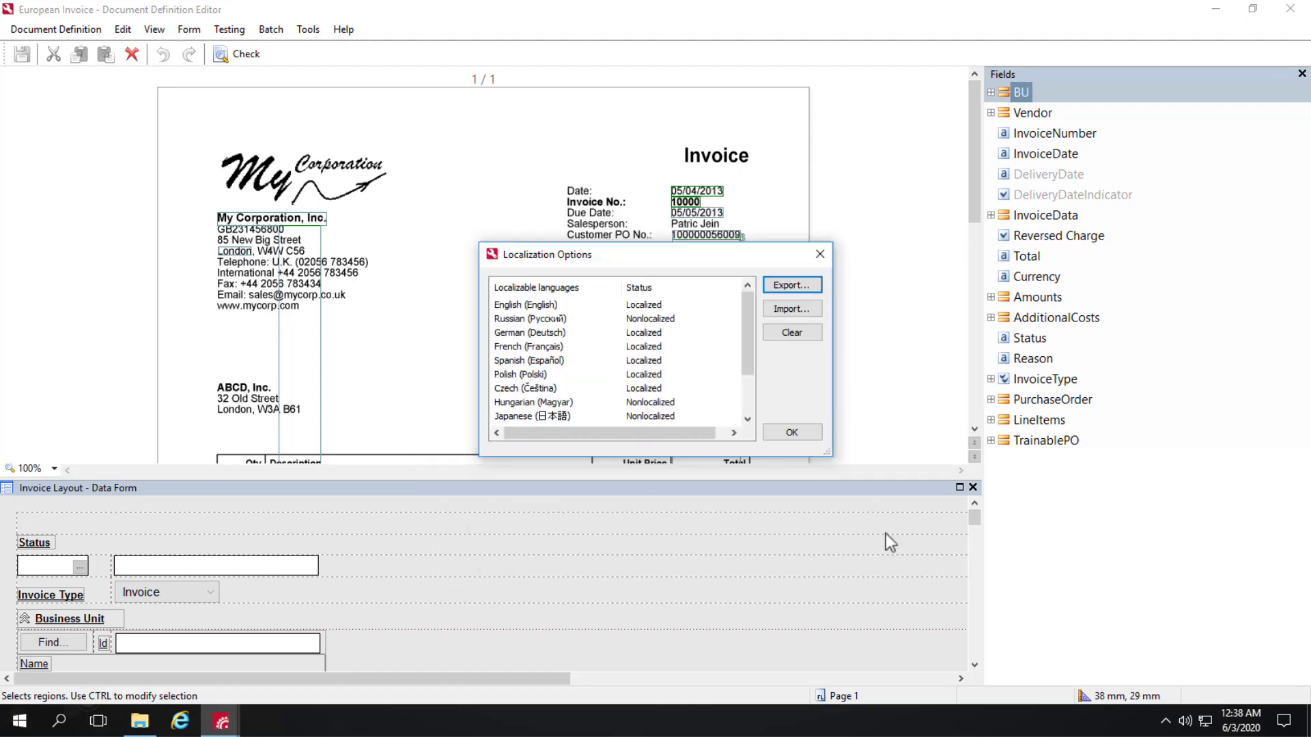
- Open Spanish.txt from the ABBYY Training folder, examine its data source column and field caption translations, and close it
{"action": "left_click", "coordinate": [141, 721]}
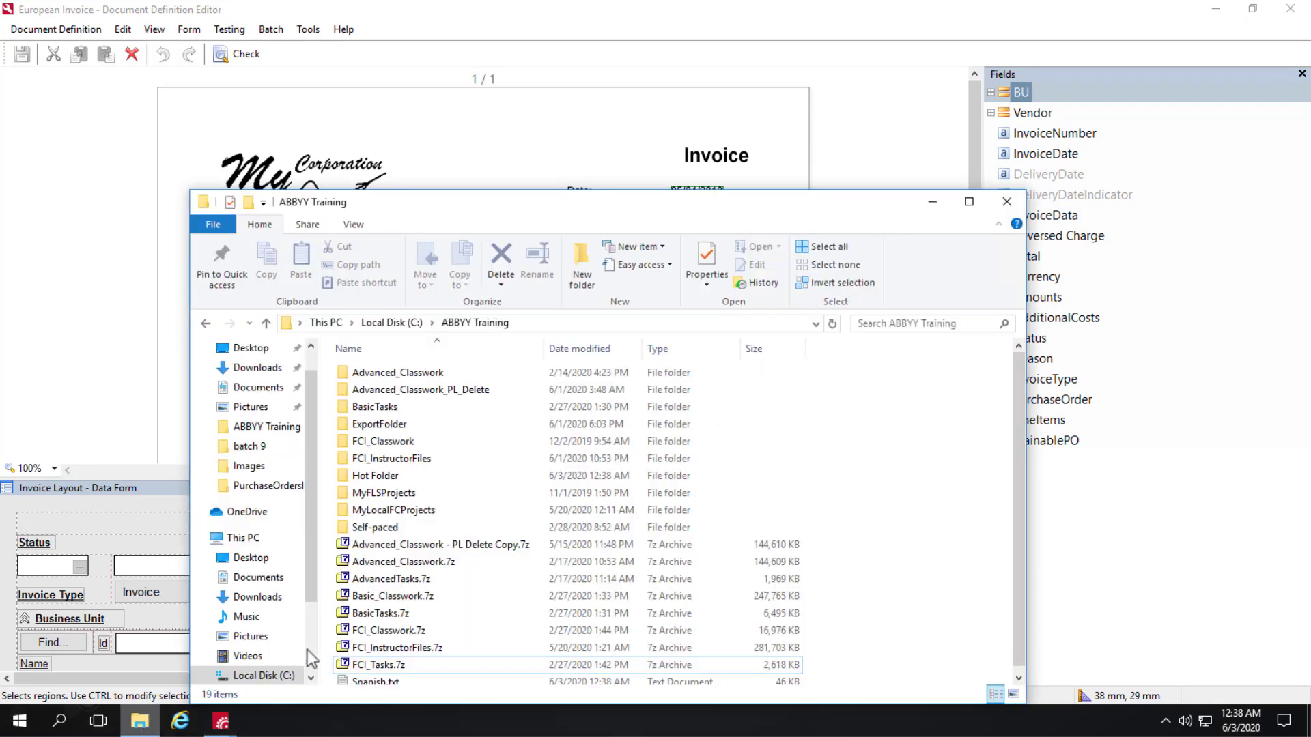
{"action": "scroll", "coordinate": [401, 668], "scroll_direction": "down", "scroll_amount": 1}
{"action": "double_click", "coordinate": [374, 679]}
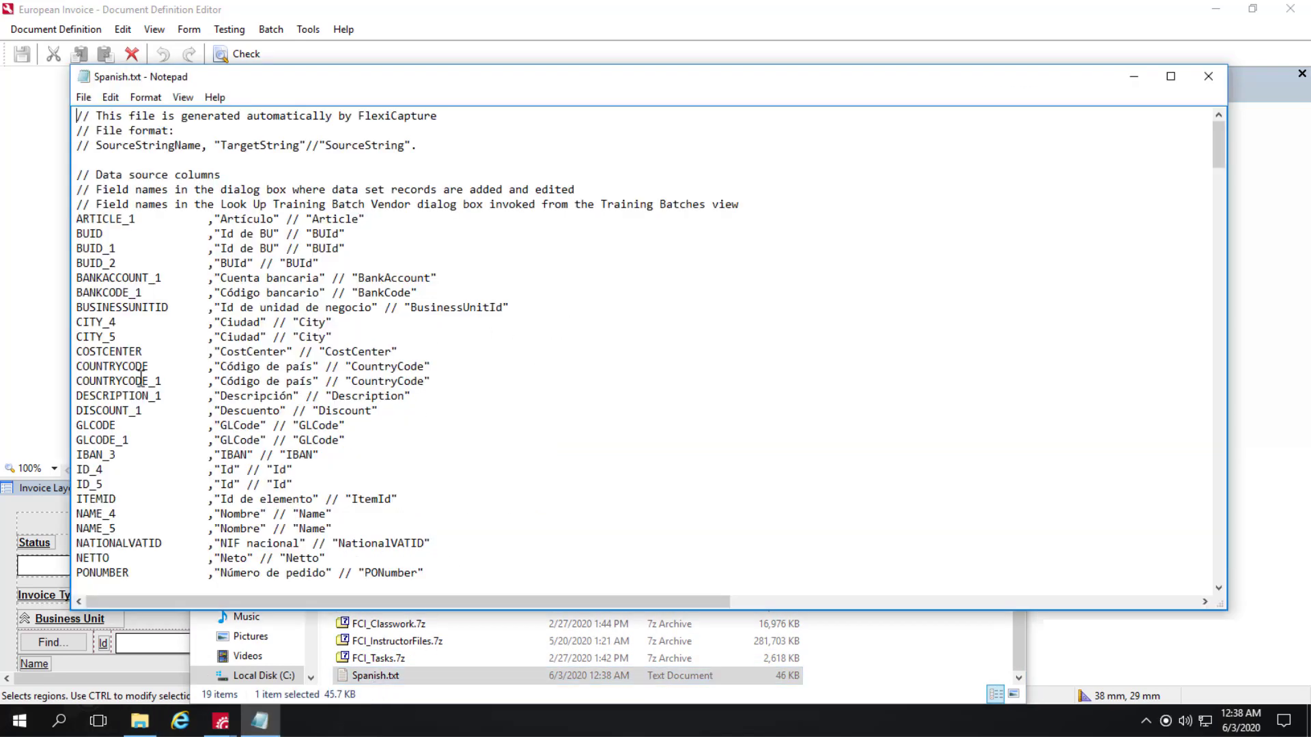
{"action": "left_click", "coordinate": [232, 175]}
{"action": "scroll", "coordinate": [463, 320], "scroll_direction": "down", "scroll_amount": 9}
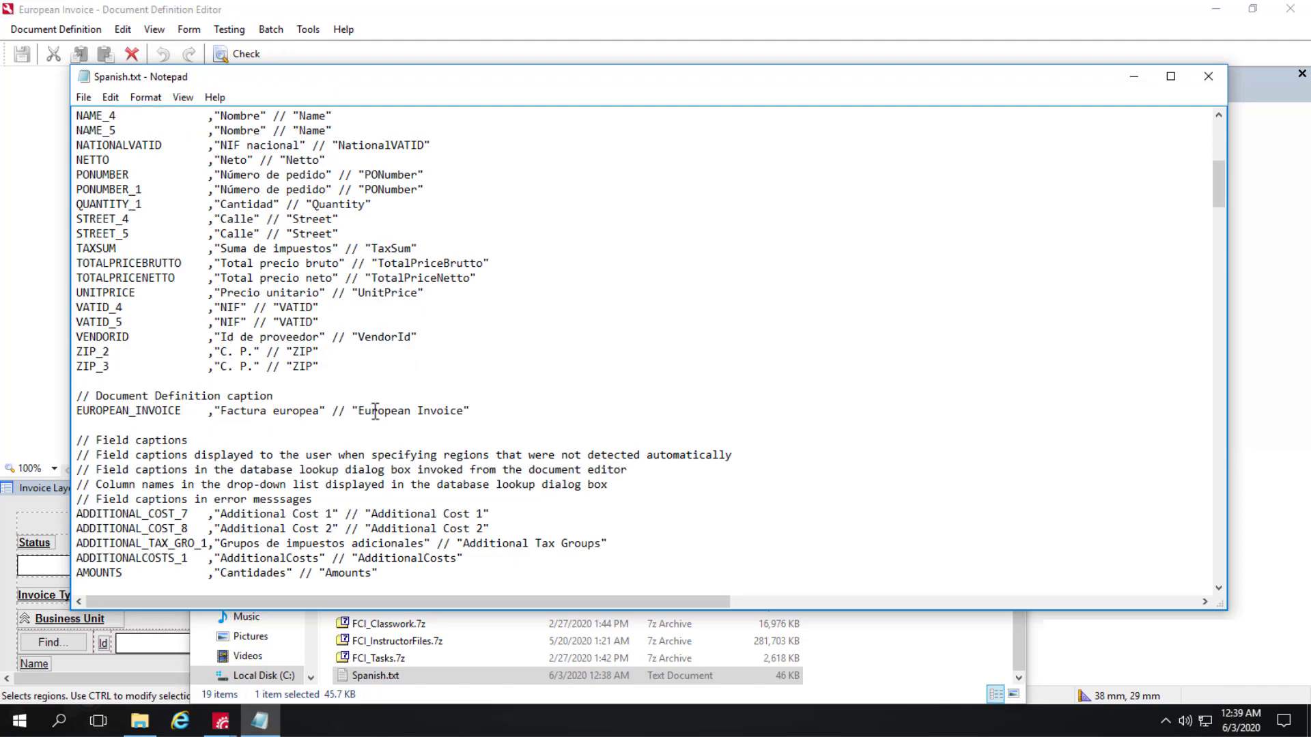
{"action": "scroll", "coordinate": [377, 403], "scroll_direction": "down", "scroll_amount": 3}
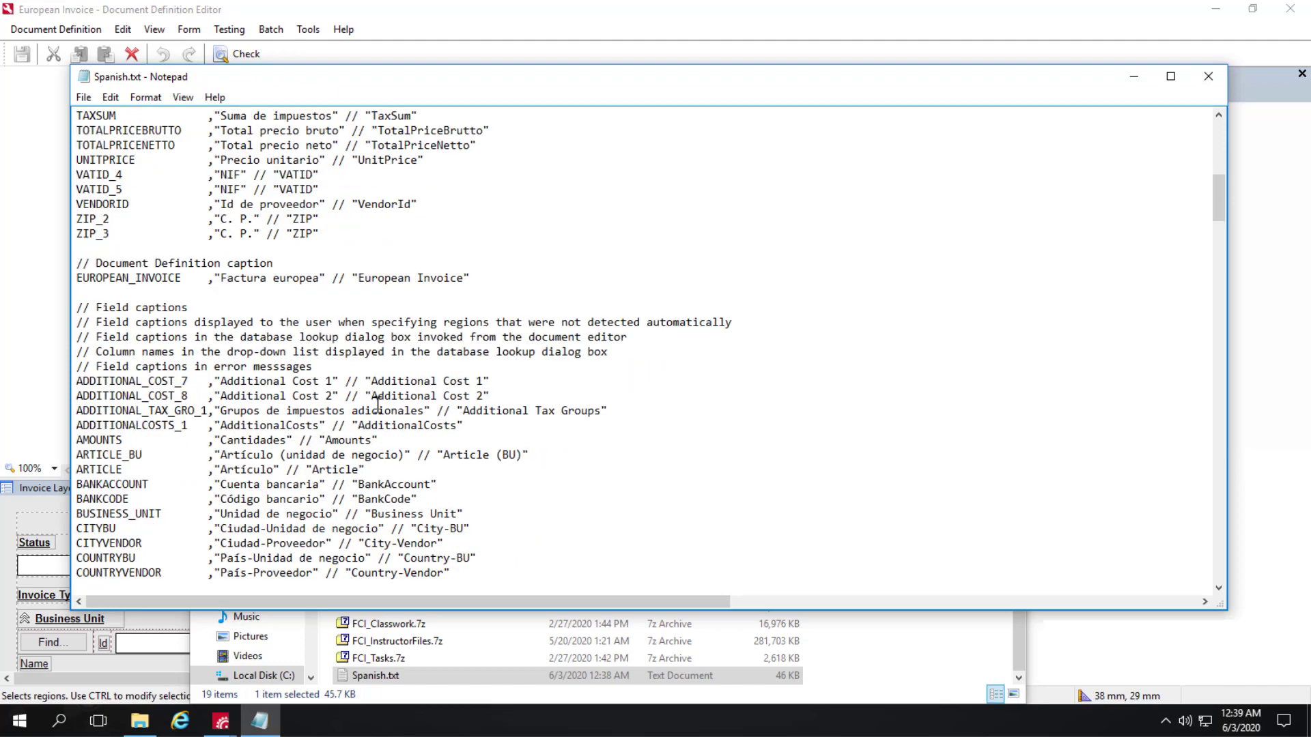
{"action": "scroll", "coordinate": [378, 402], "scroll_direction": "down", "scroll_amount": 8}
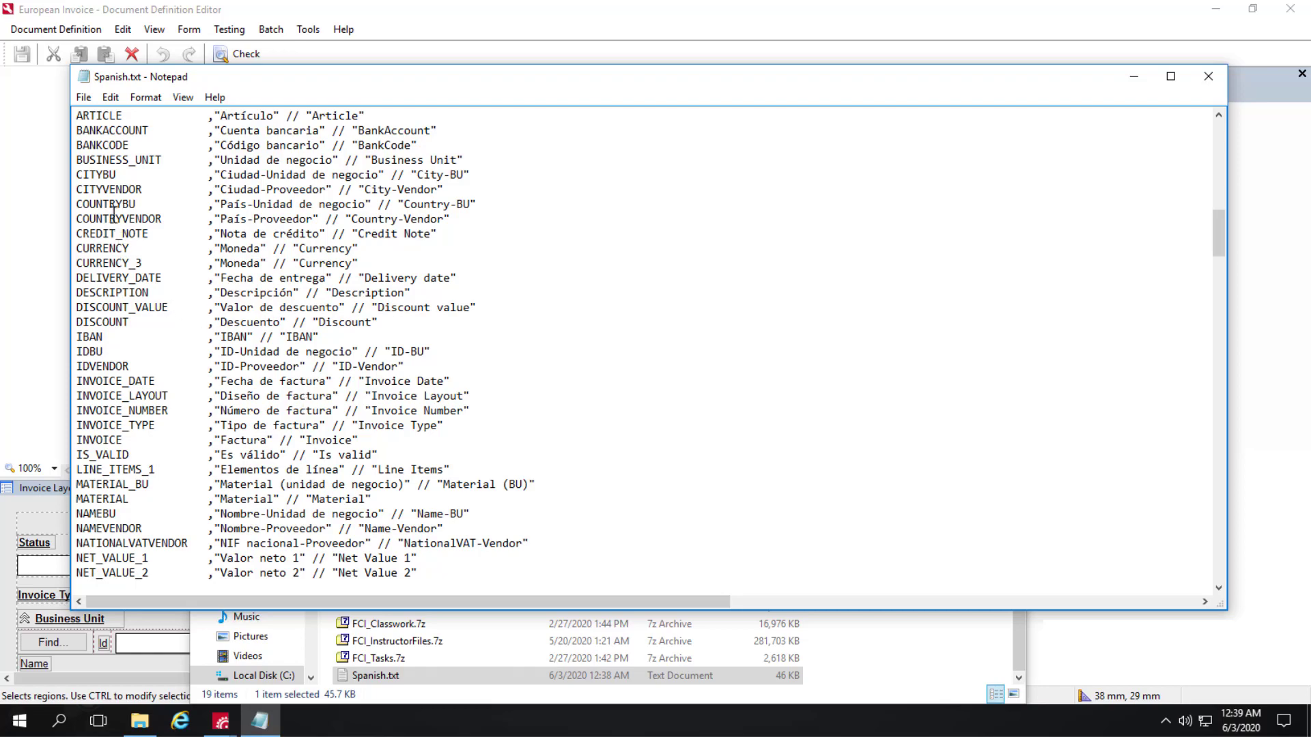
{"action": "scroll", "coordinate": [423, 258], "scroll_direction": "up", "scroll_amount": 11}
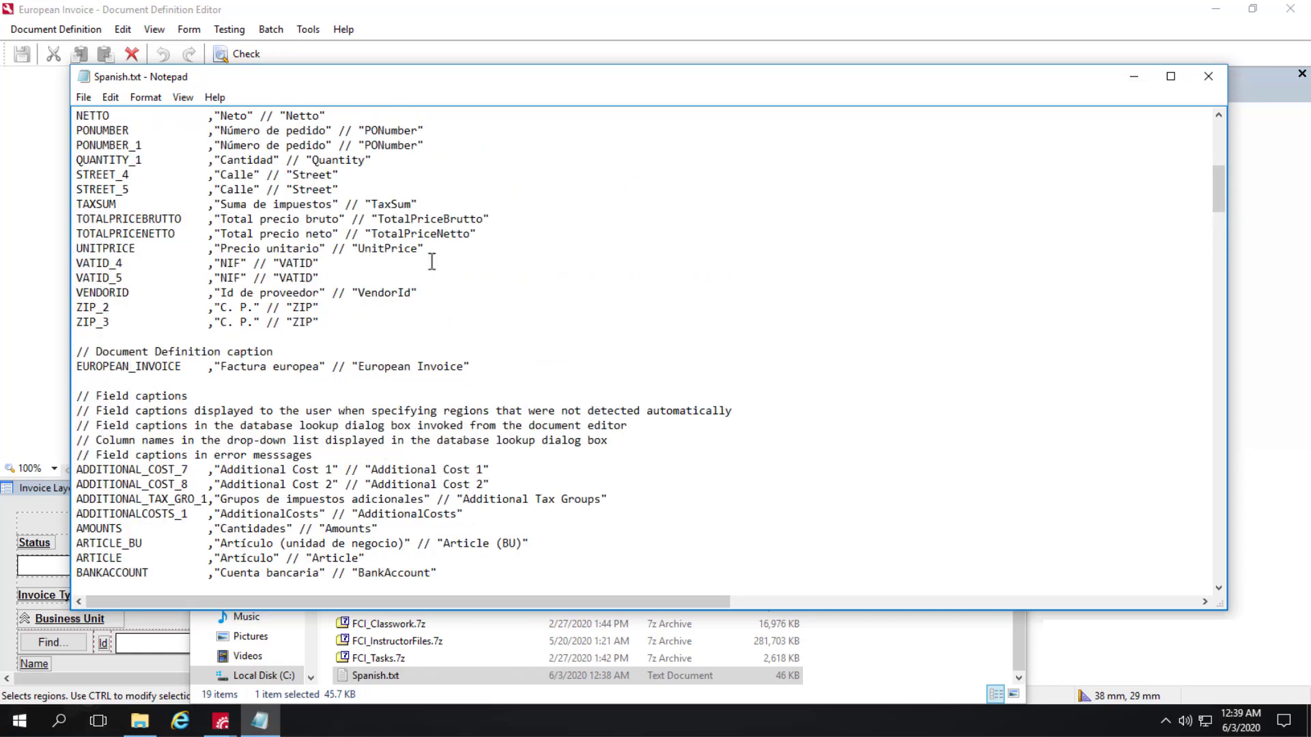
{"action": "scroll", "coordinate": [736, 200], "scroll_direction": "up", "scroll_amount": 5}
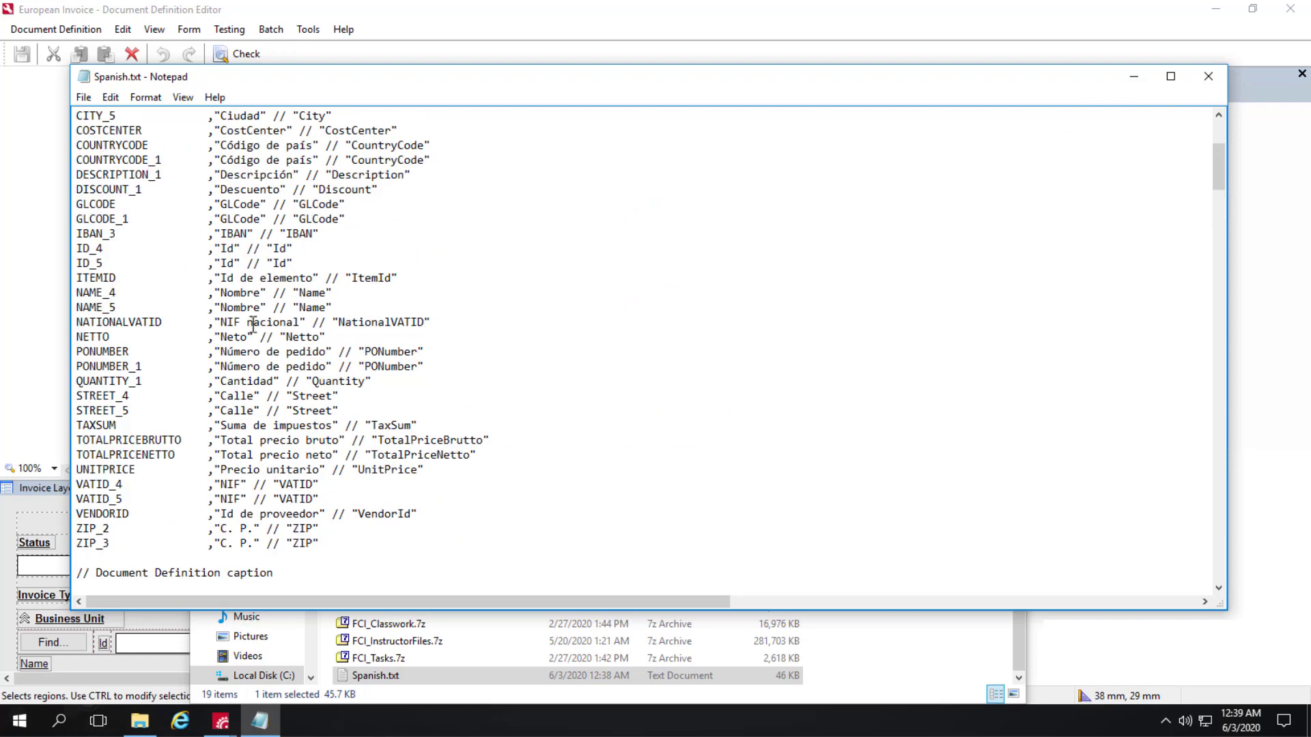
{"action": "left_click", "coordinate": [1210, 75]}
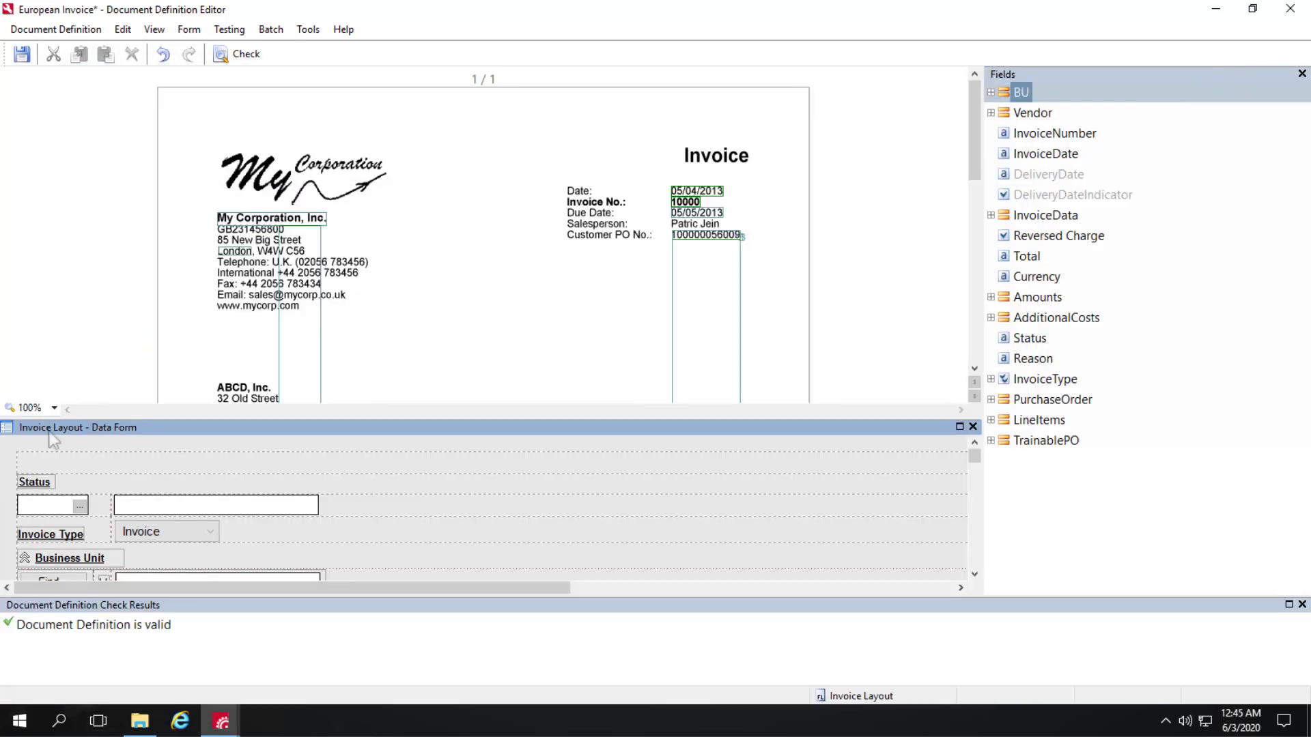
- Insert a text label reading "Info Extracted" above the Status field on the data form, widening its box to fit
{"action": "right_click", "coordinate": [43, 442]}
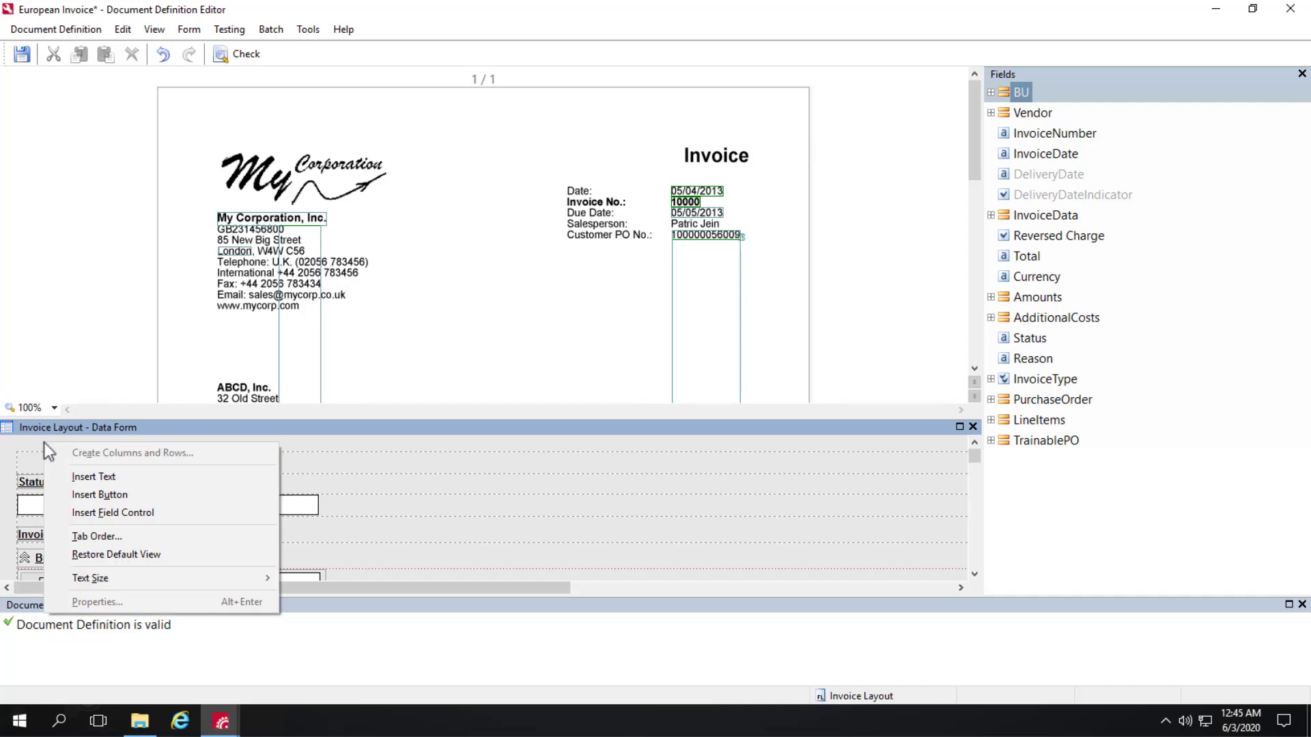
{"action": "left_click", "coordinate": [120, 478]}
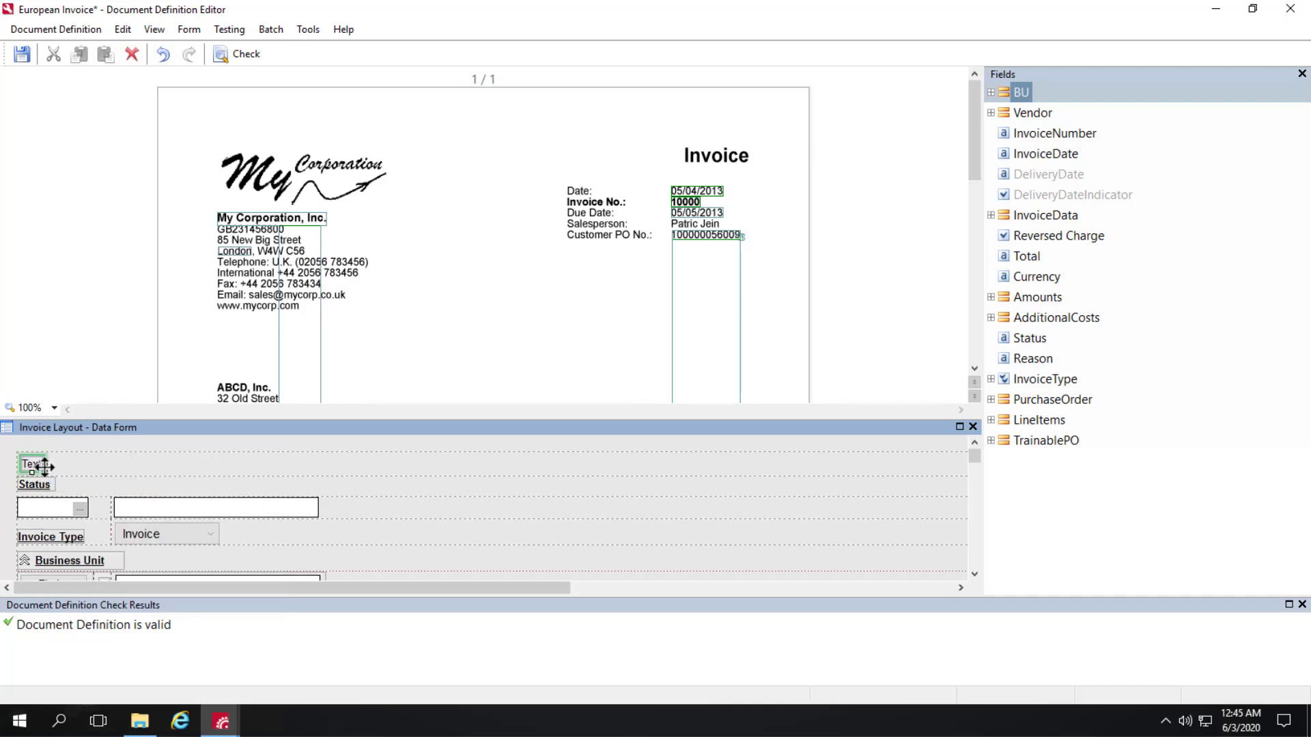
{"action": "left_click_drag", "start_coordinate": [44, 464], "coordinate": [173, 464]}
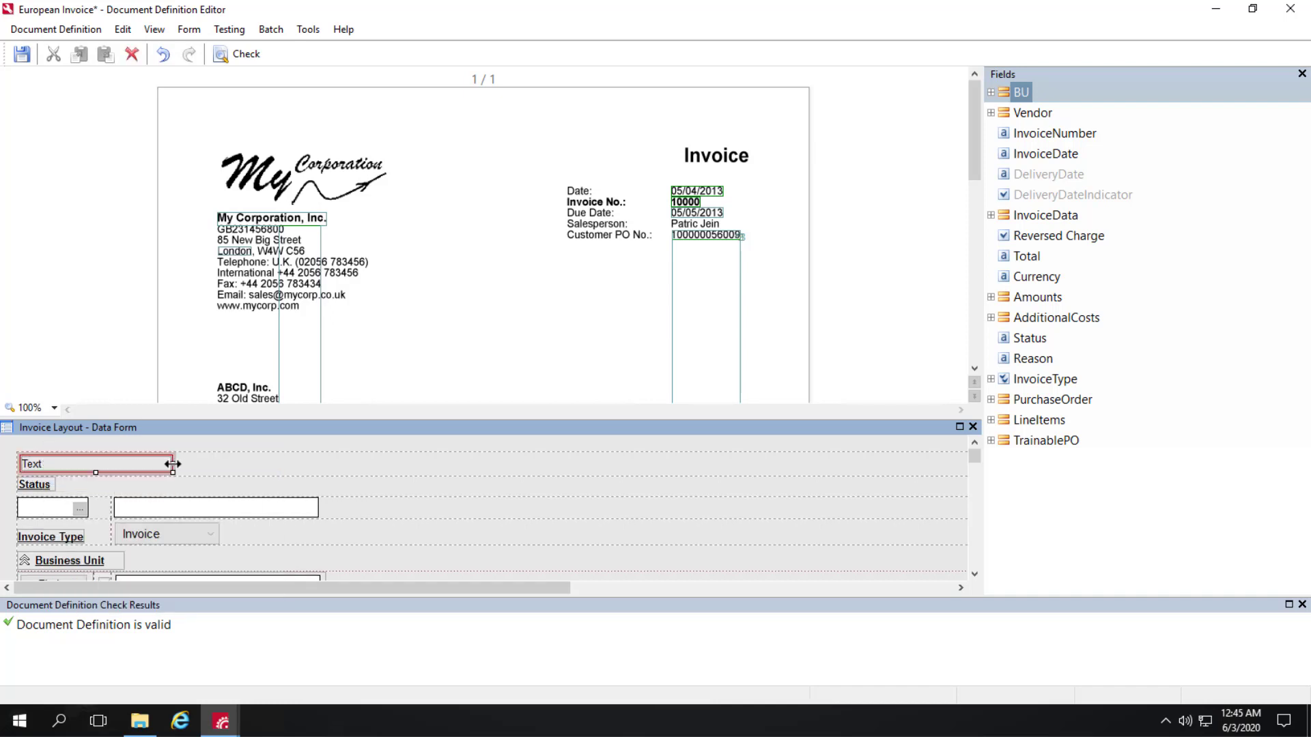
{"action": "type", "text": "Info Extracted"}
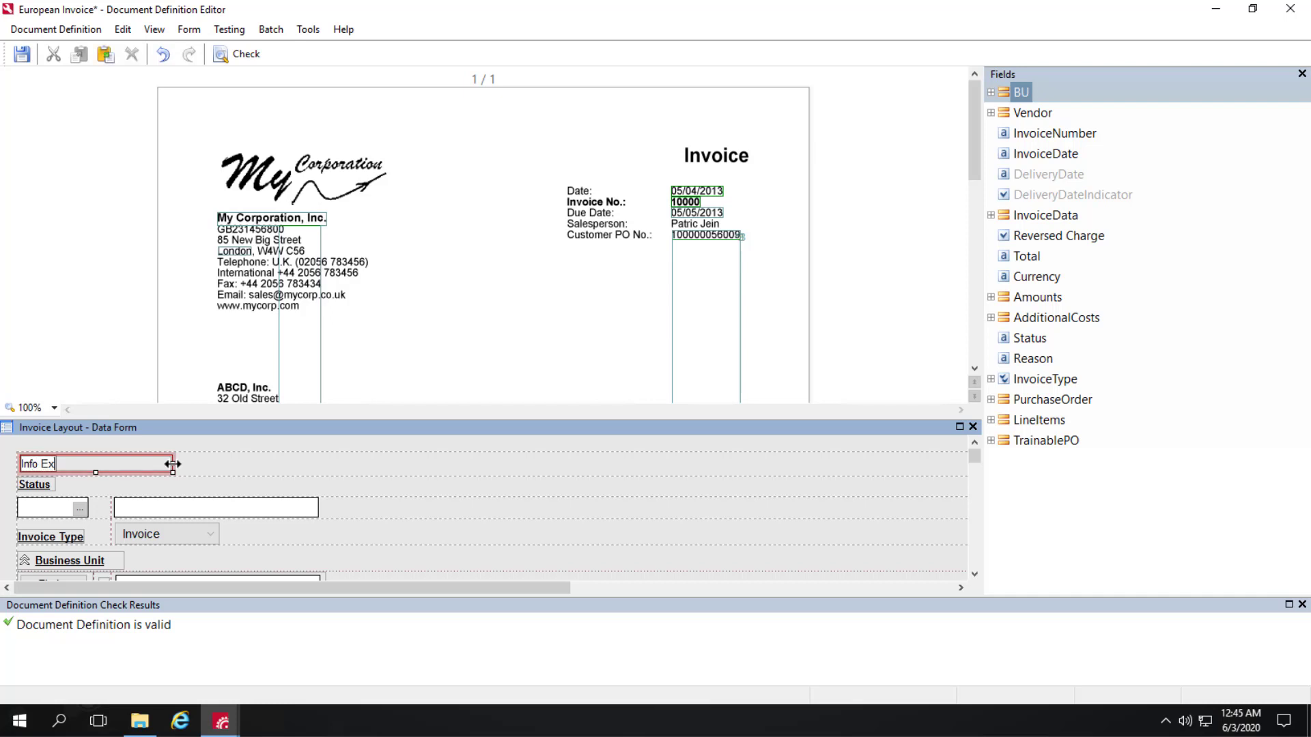
{"action": "left_click", "coordinate": [214, 464]}
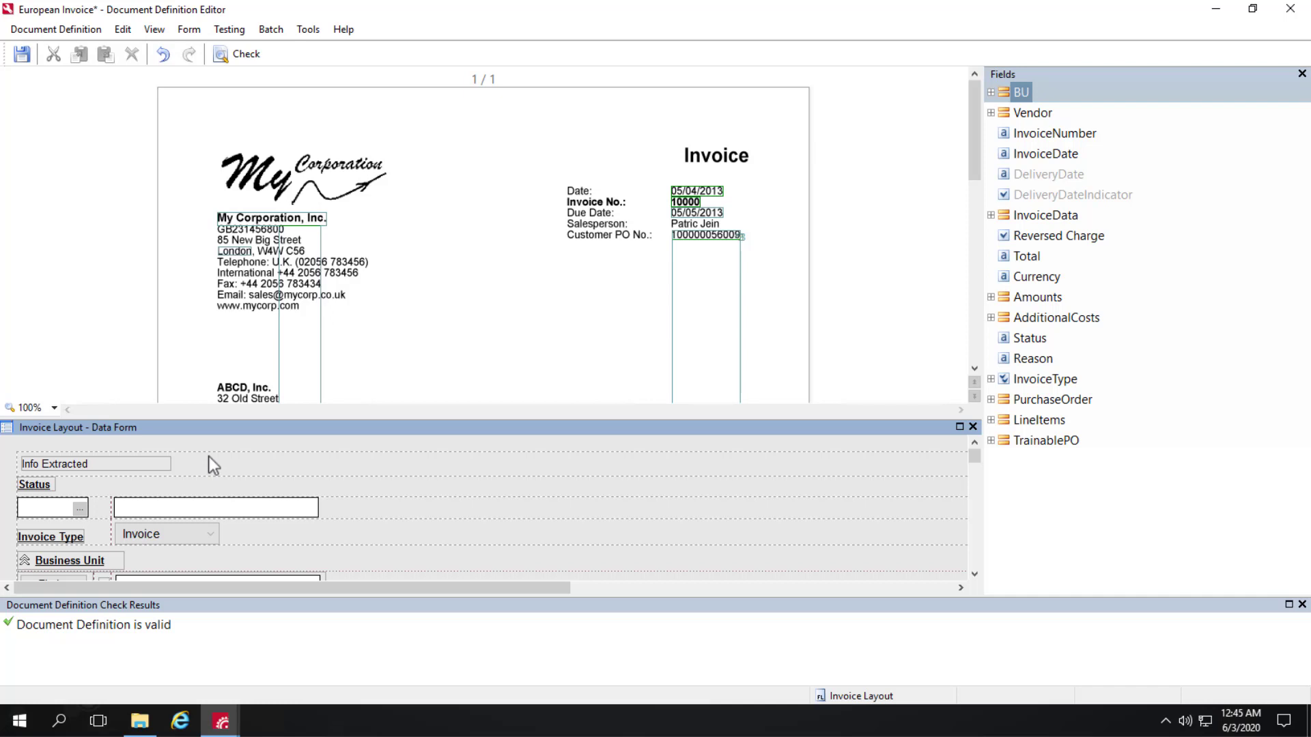
- Export the English localization file as English.txt to the ABBYY Training folder and close the localization options
{"action": "left_click", "coordinate": [67, 31]}
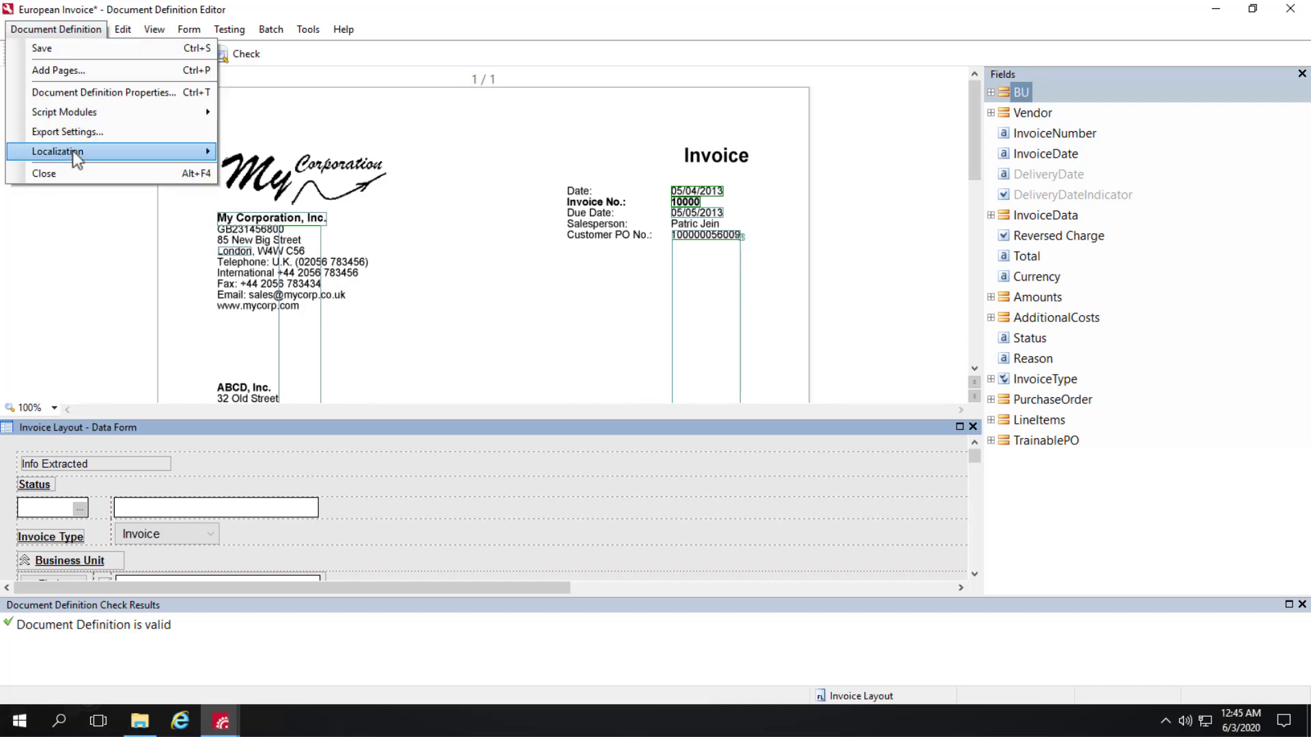
{"action": "mouse_move", "coordinate": [92, 153]}
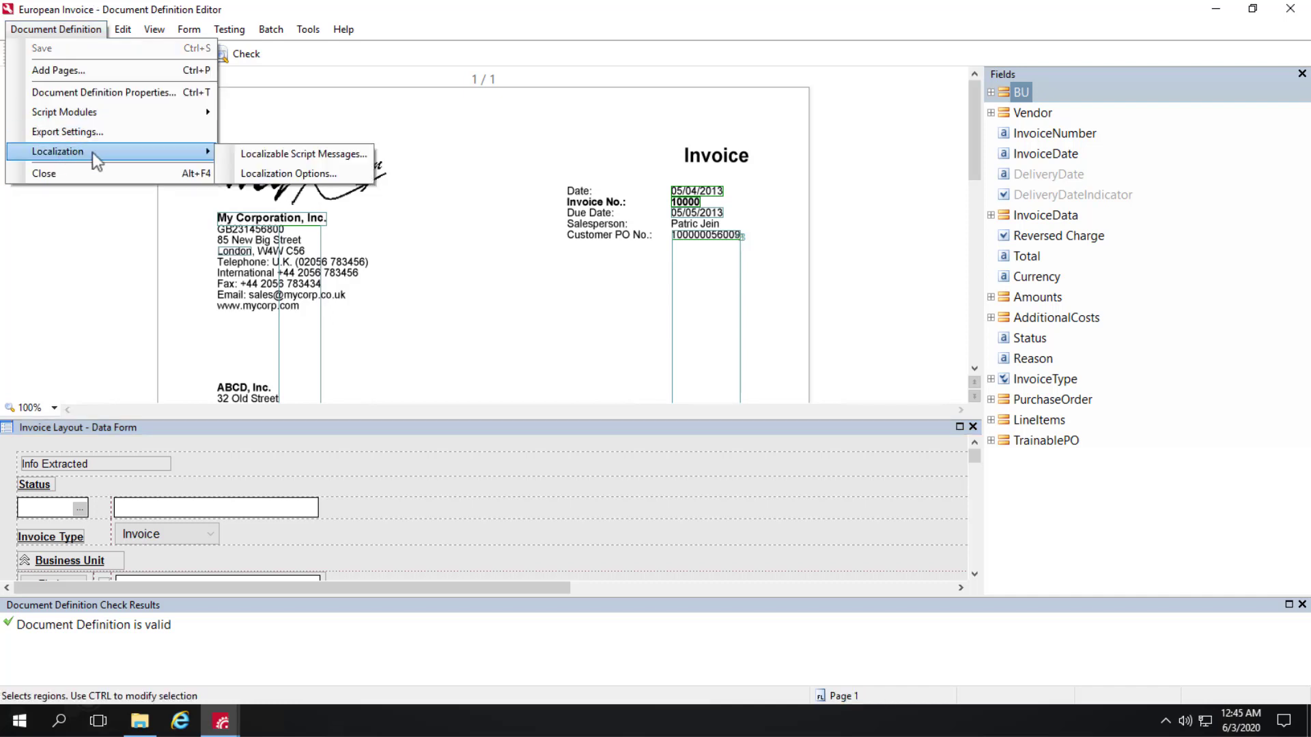
{"action": "left_click", "coordinate": [291, 174]}
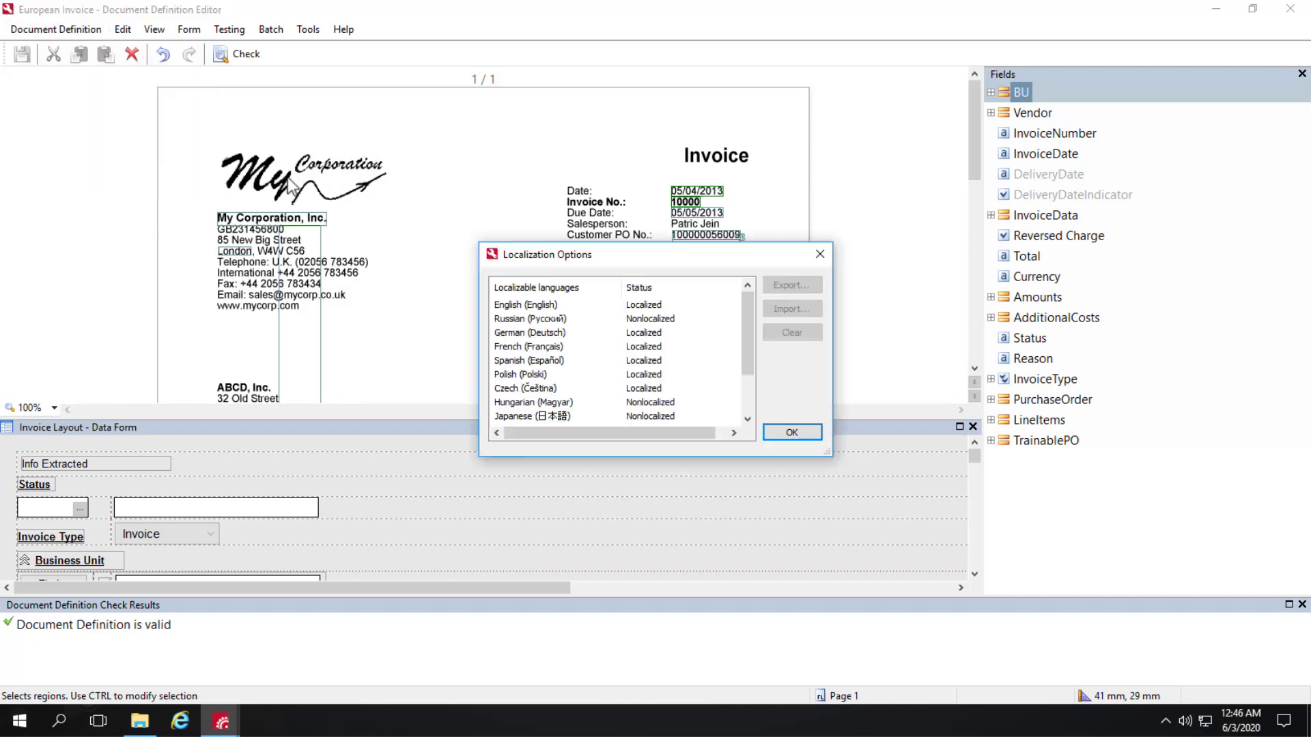
{"action": "left_click", "coordinate": [523, 304]}
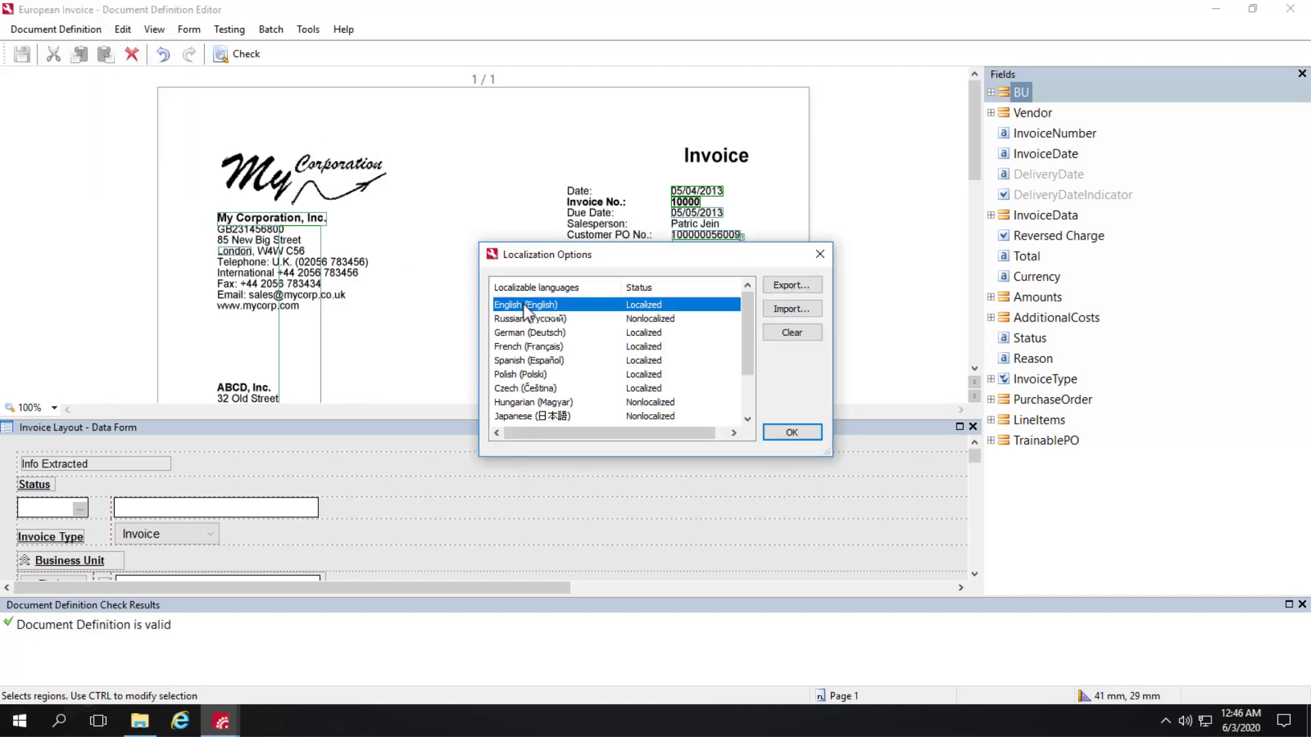
{"action": "left_click", "coordinate": [790, 284]}
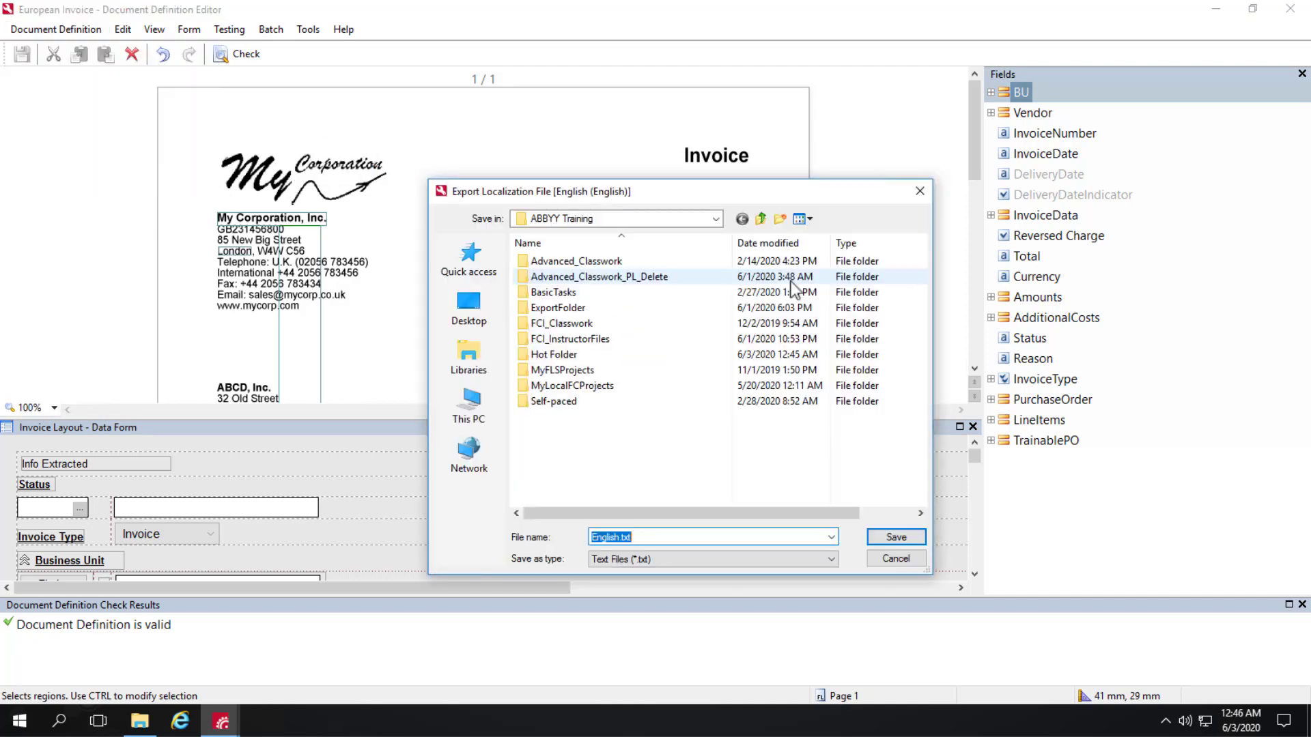
{"action": "left_click", "coordinate": [891, 538]}
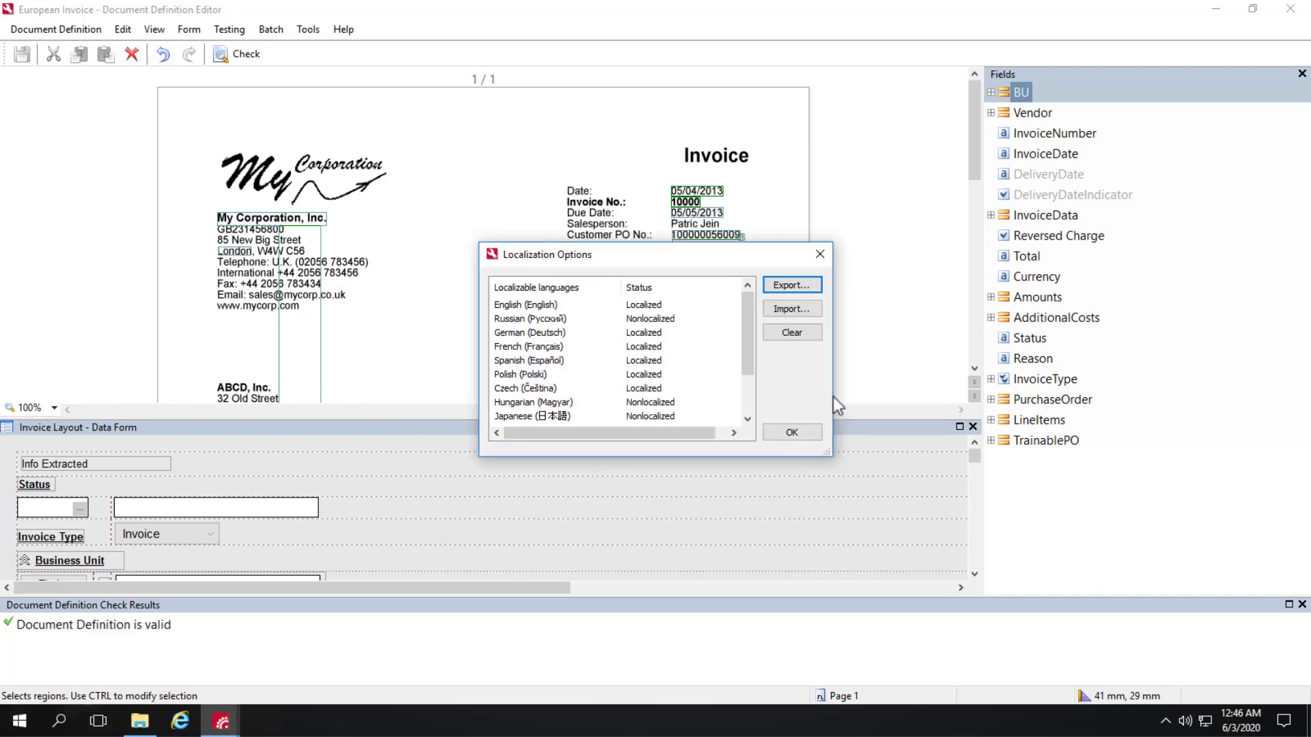
{"action": "left_click", "coordinate": [791, 433]}
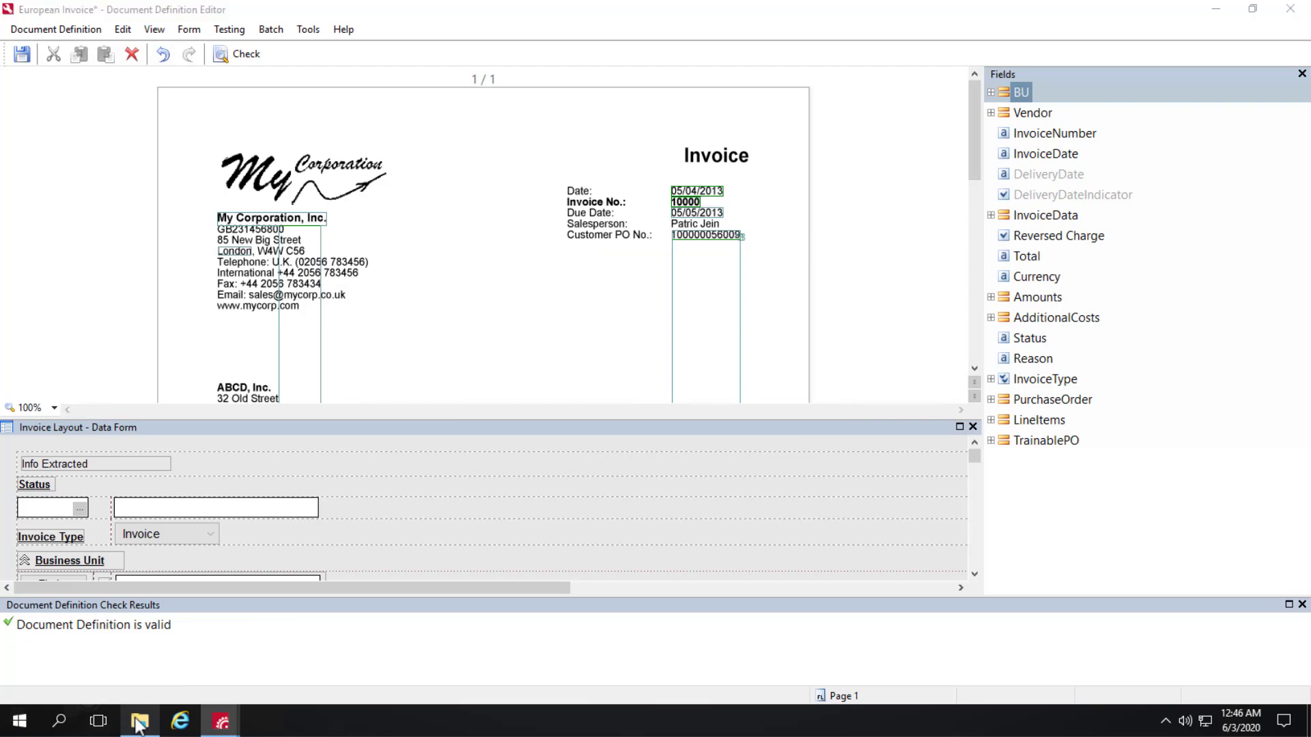
- Open English.txt from the ABBYY Training folder and search for "Info" up to the INFO_EXTRACTED entry among the data form labels
{"action": "left_click", "coordinate": [139, 721]}
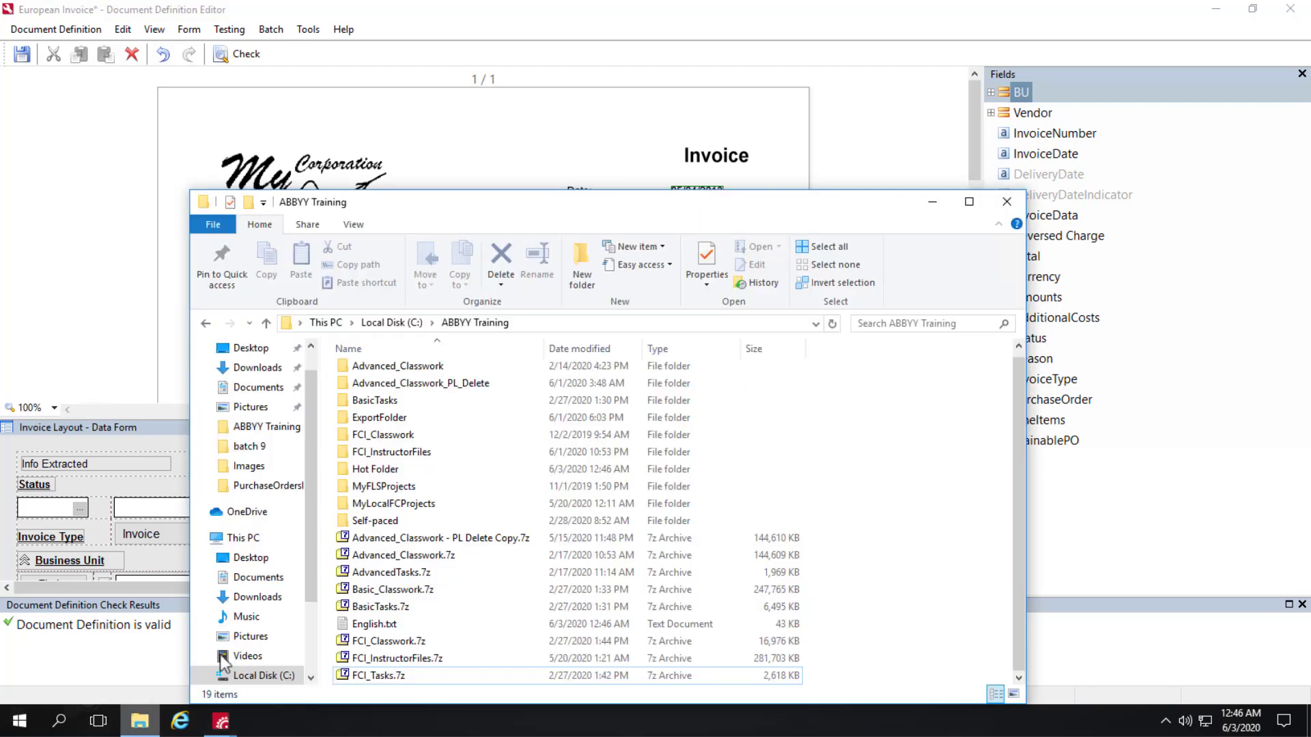
{"action": "double_click", "coordinate": [370, 624]}
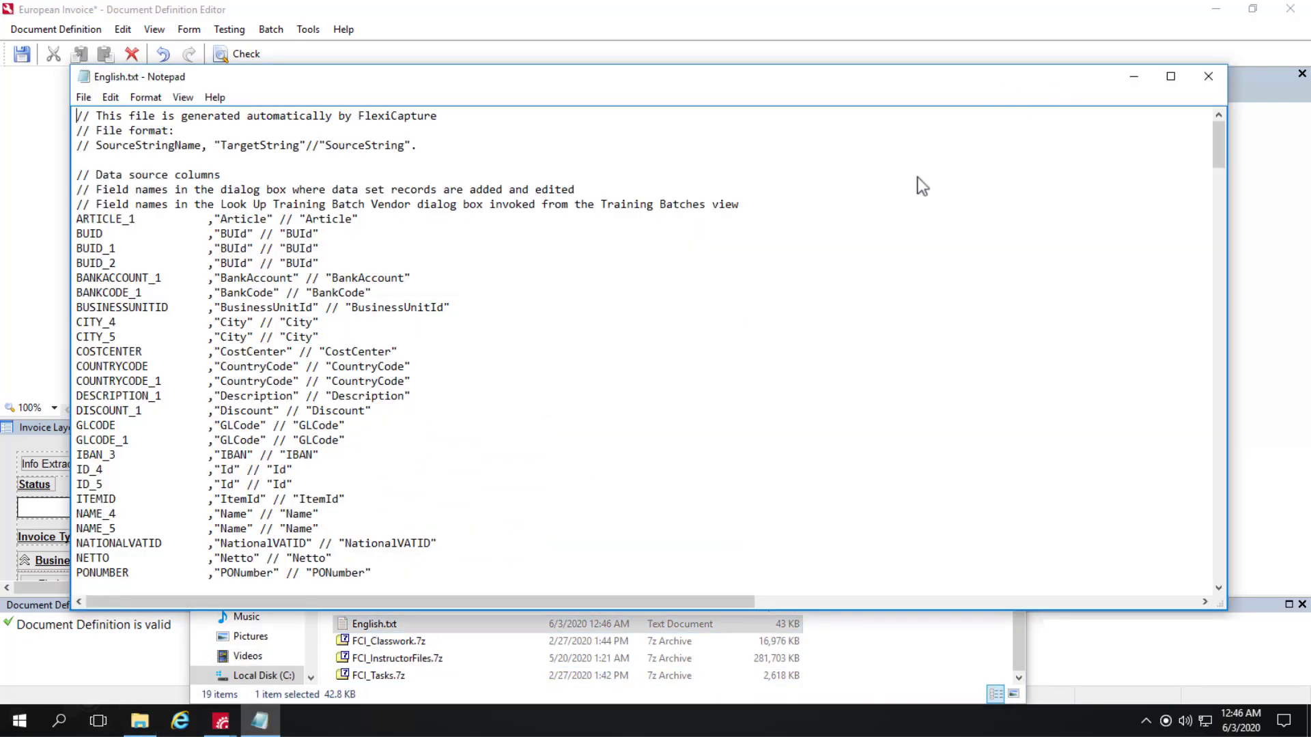
{"action": "key", "text": "ctrl+f"}
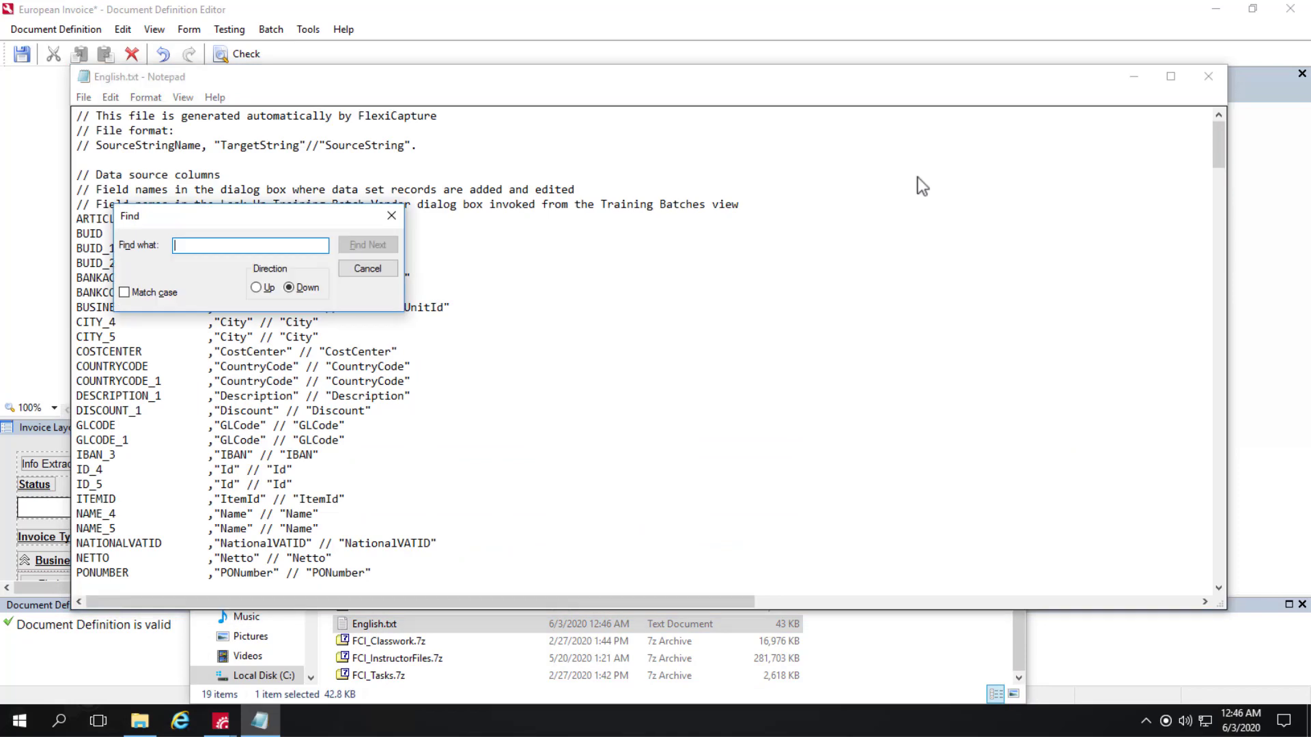
{"action": "type", "text": "Info"}
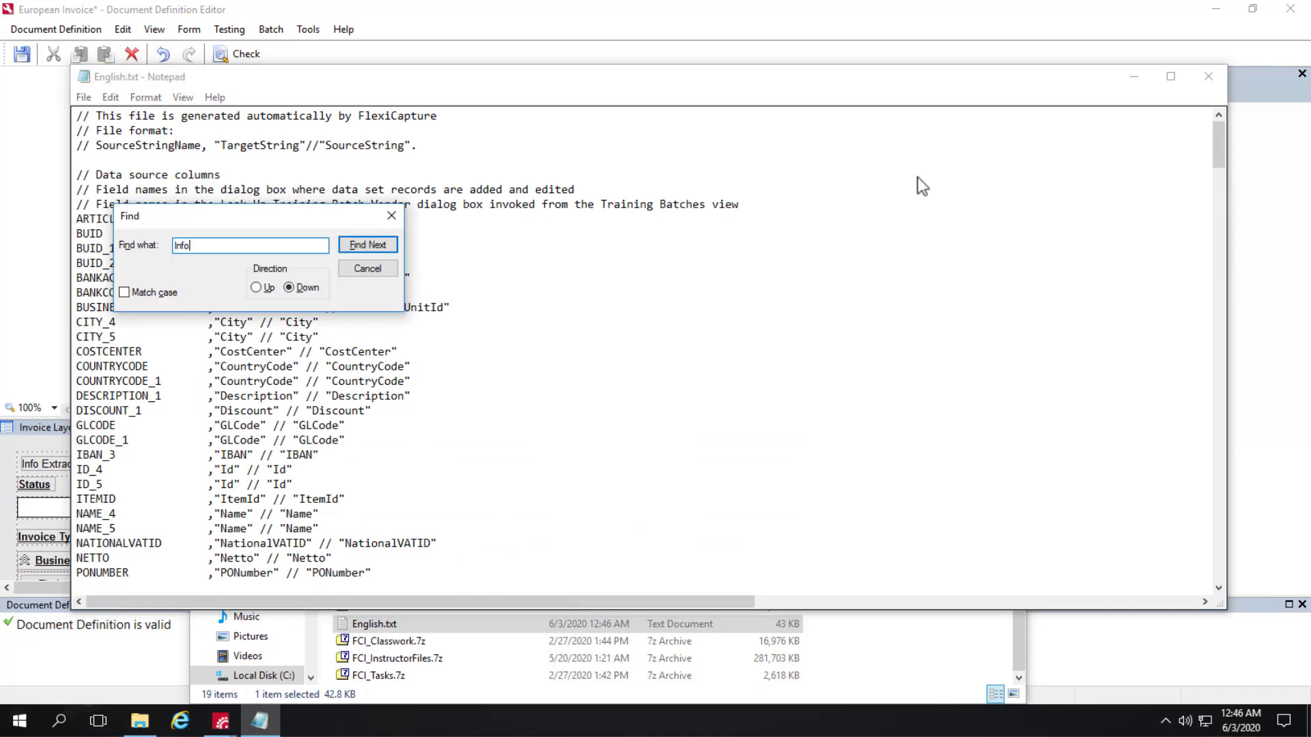
{"action": "left_click", "coordinate": [374, 247]}
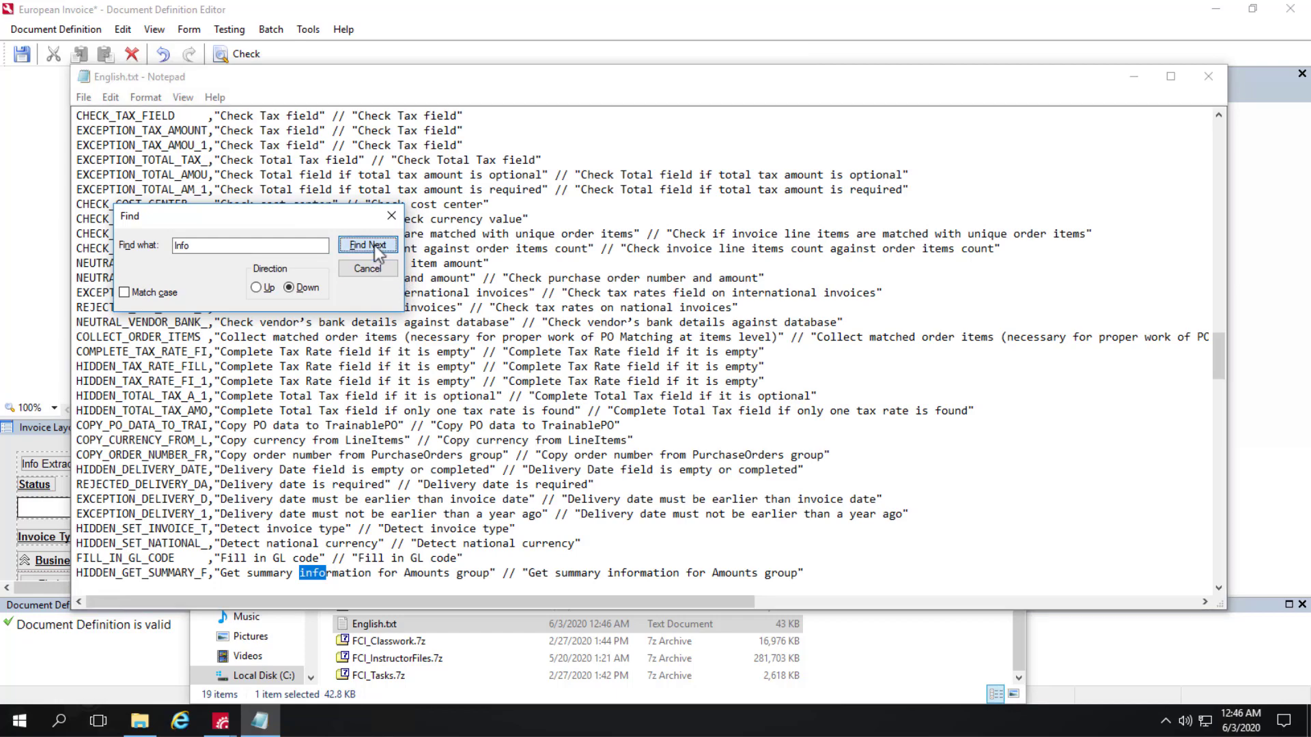
{"action": "left_click", "coordinate": [375, 244]}
{"action": "left_click", "coordinate": [375, 245]}
{"action": "left_click", "coordinate": [374, 244]}
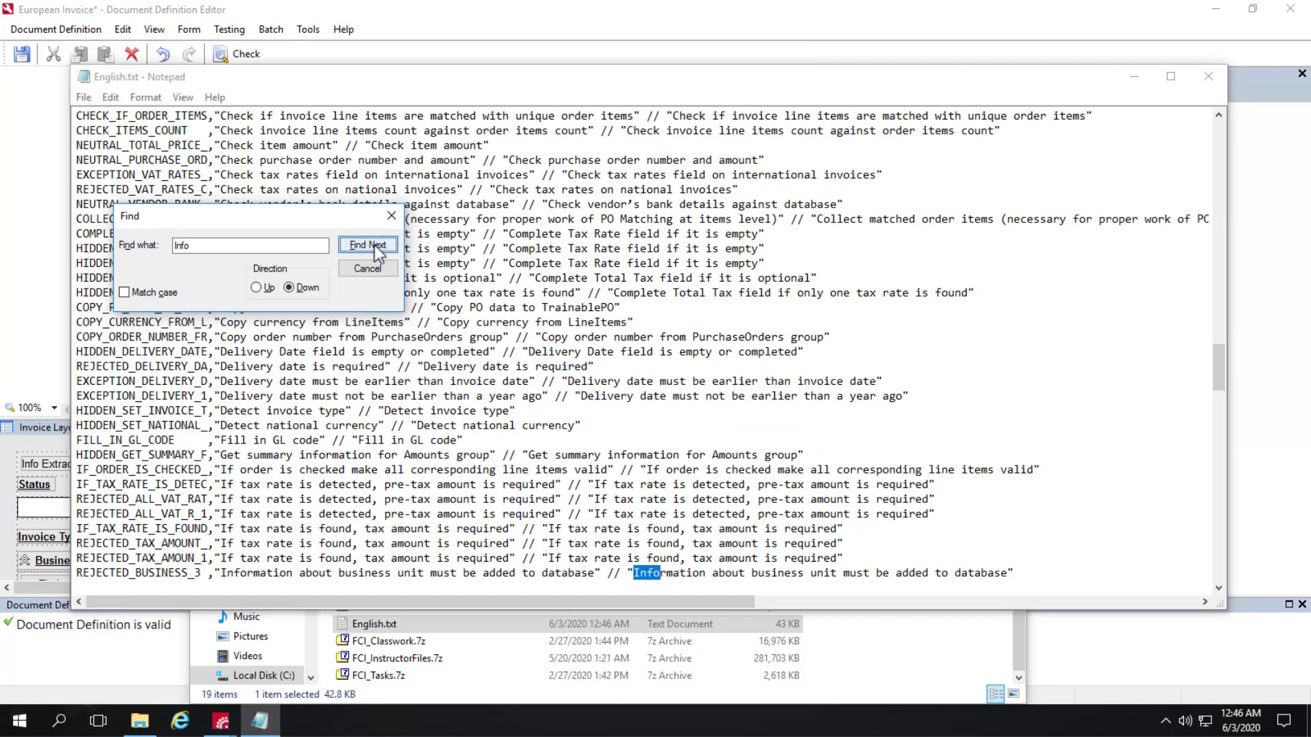
{"action": "left_click", "coordinate": [374, 244]}
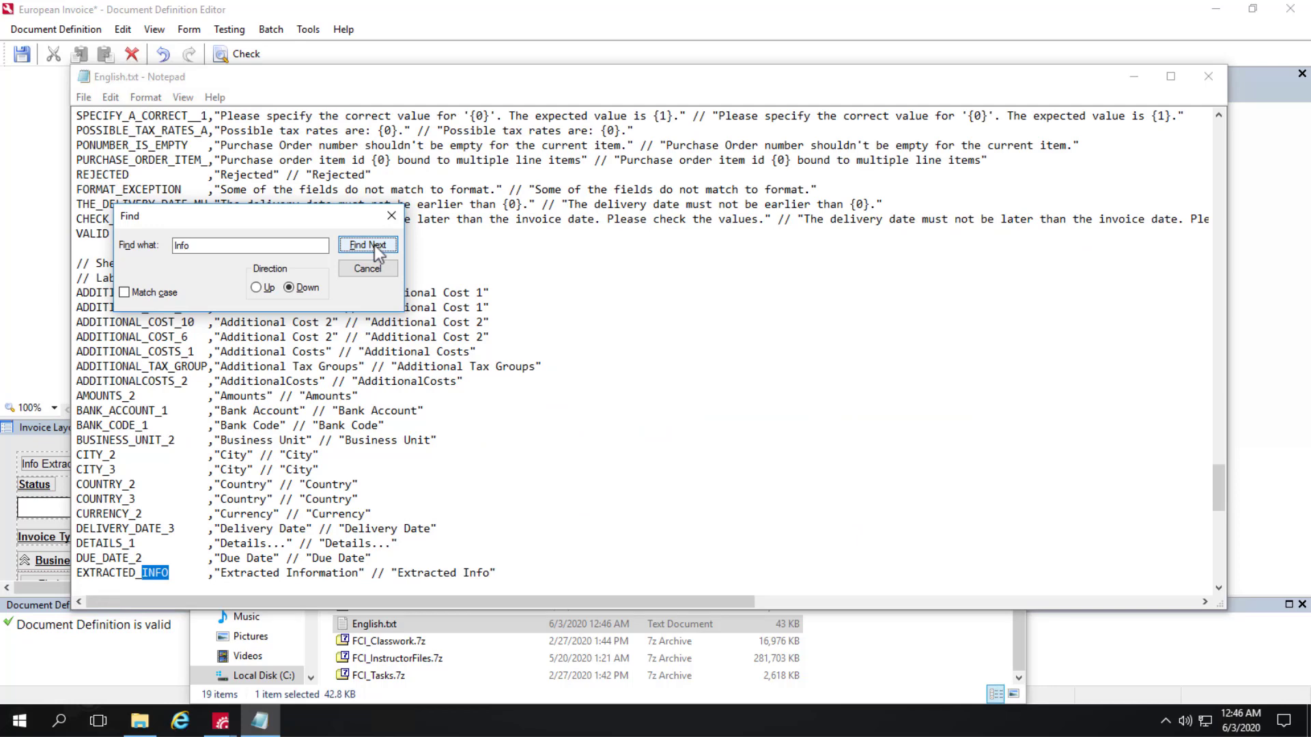
{"action": "left_click", "coordinate": [374, 245]}
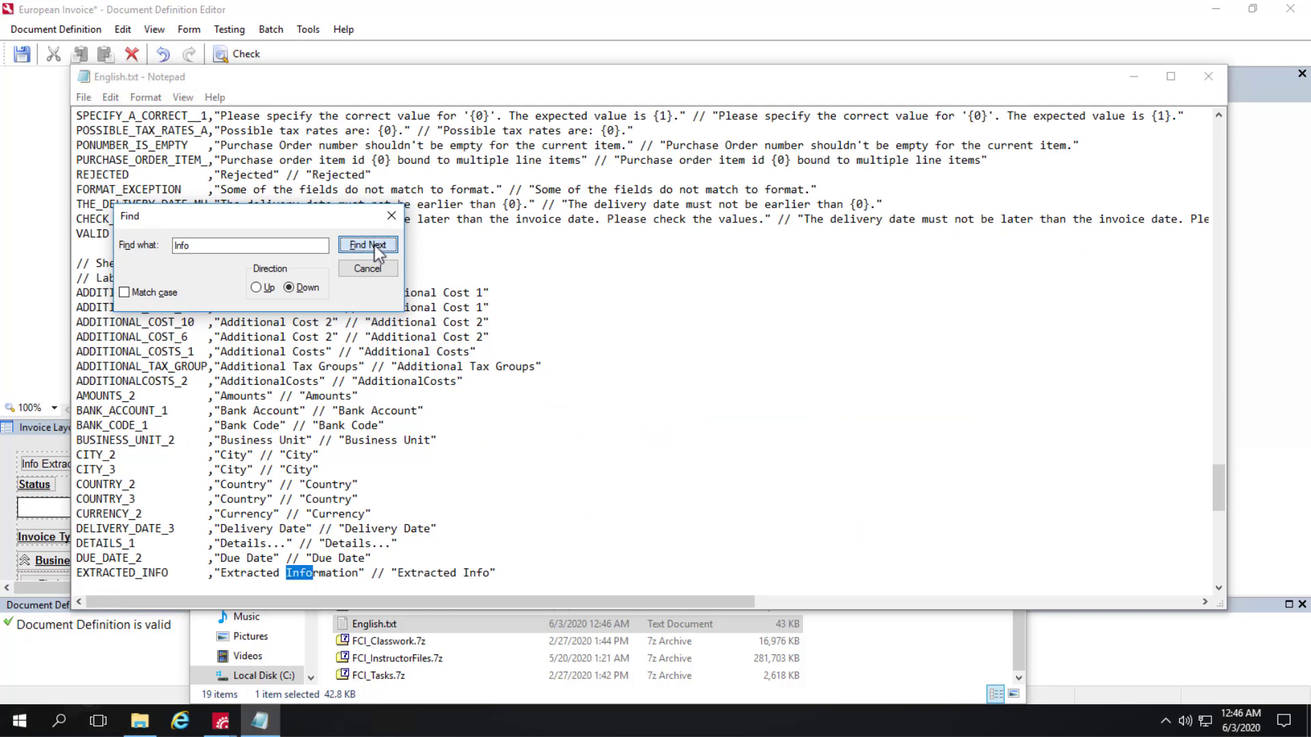
{"action": "left_click", "coordinate": [374, 245]}
{"action": "left_click", "coordinate": [374, 244]}
{"action": "left_click", "coordinate": [374, 244]}
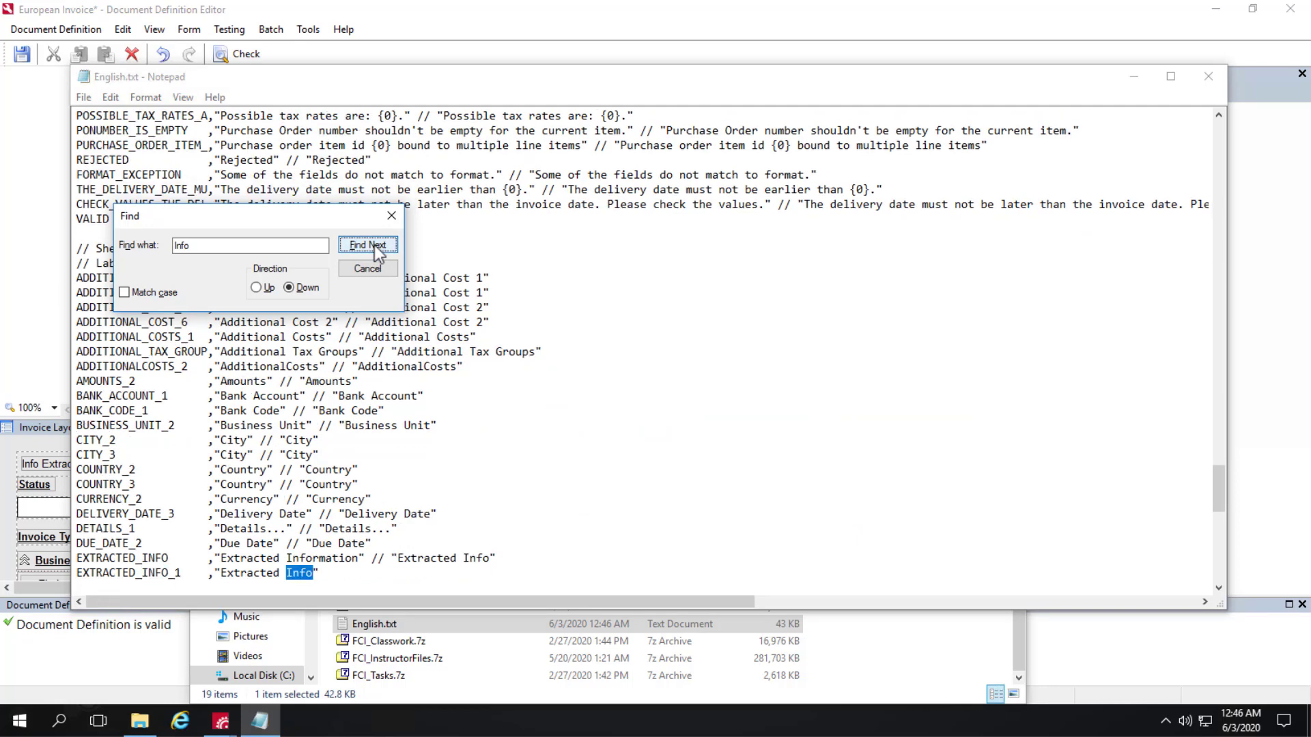
{"action": "left_click", "coordinate": [374, 245]}
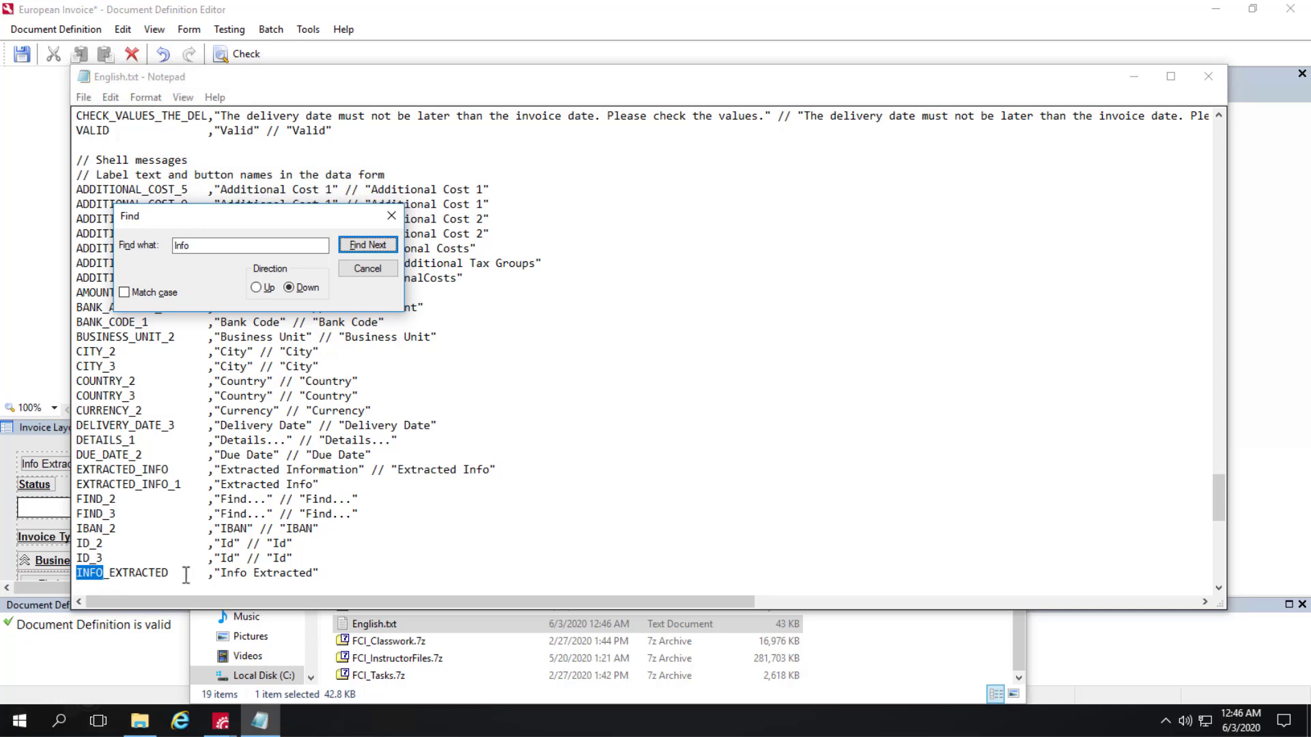
- Change the INFO_EXTRACTED string to "Information Extracted", save English.txt, and close the file and its folder
{"action": "left_click", "coordinate": [246, 575]}
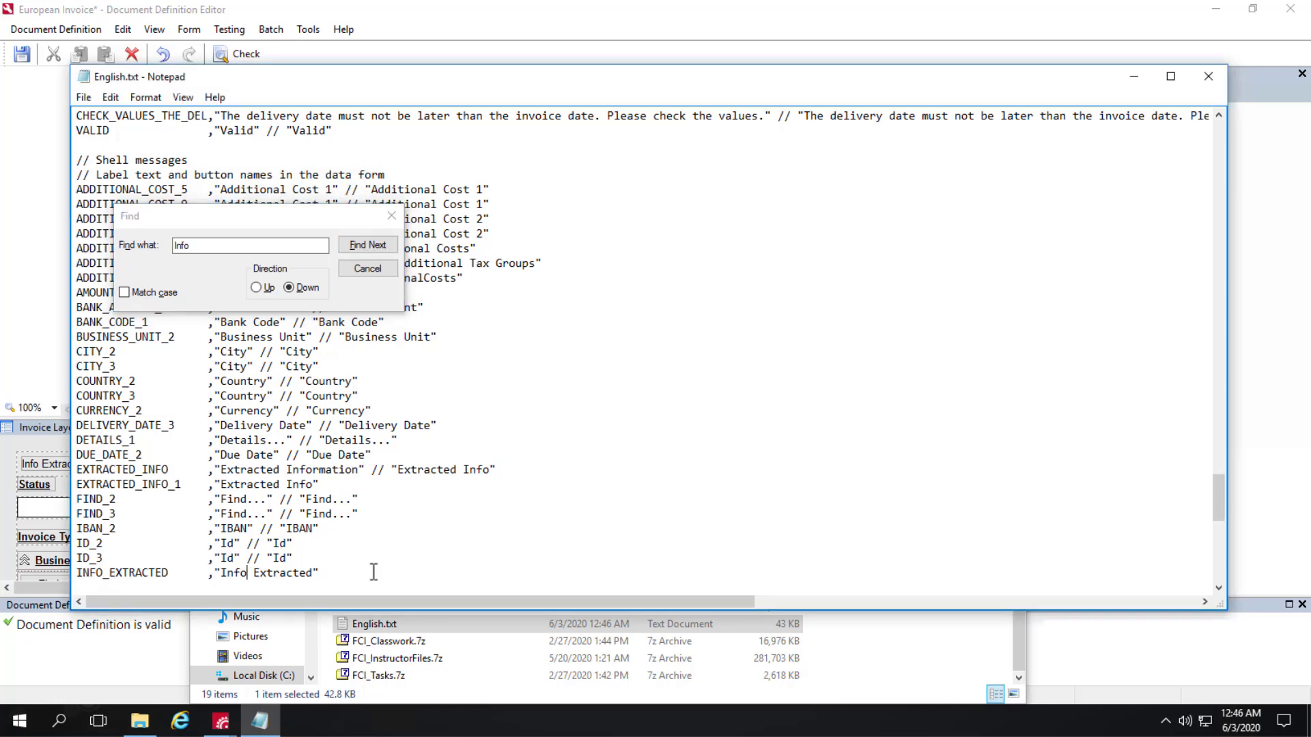
{"action": "type", "text": "rmation"}
{"action": "left_click", "coordinate": [391, 217]}
{"action": "left_click", "coordinate": [459, 544]}
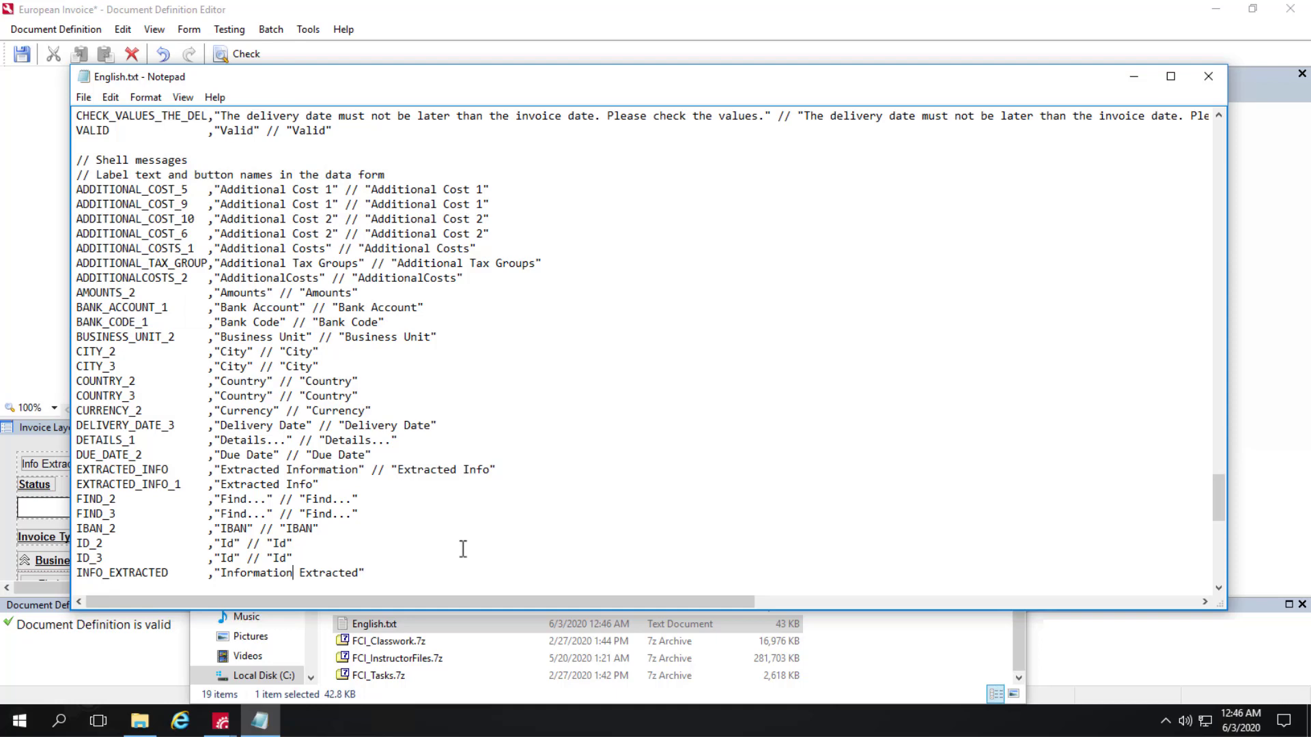
{"action": "left_click", "coordinate": [86, 100]}
{"action": "left_click", "coordinate": [115, 153]}
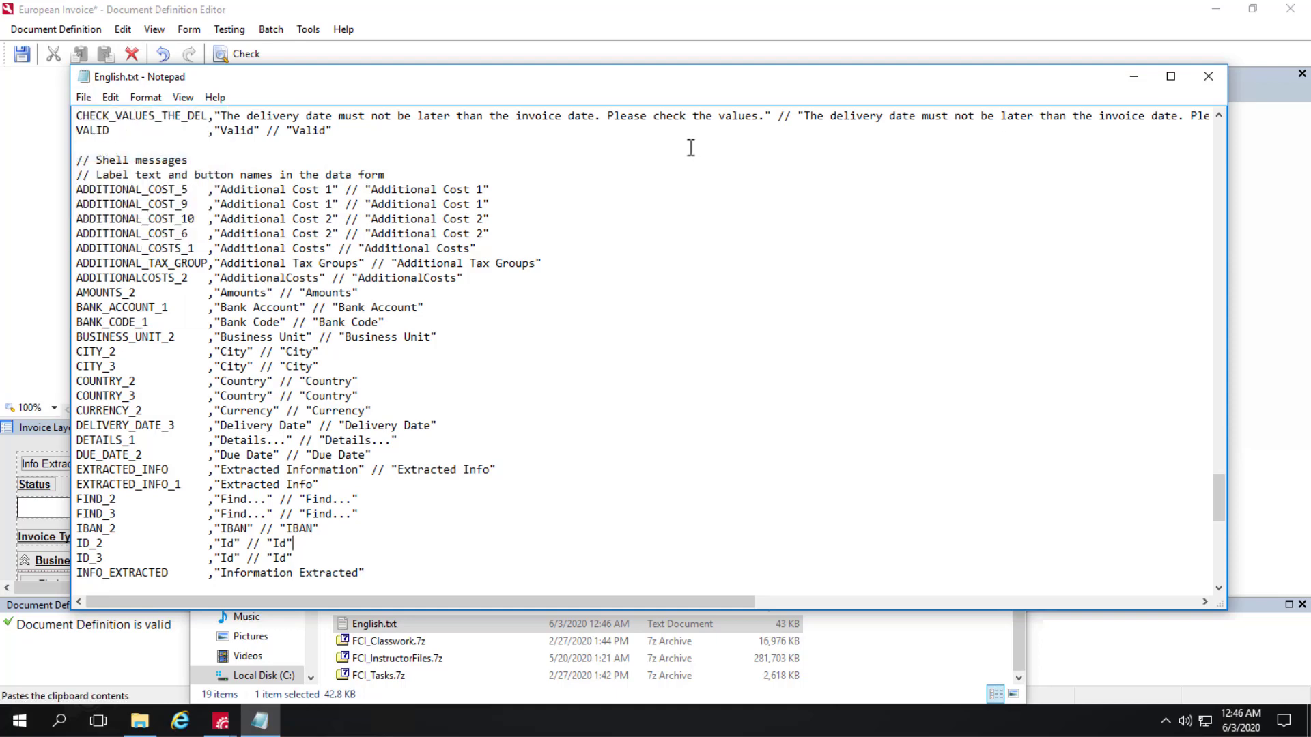
{"action": "left_click", "coordinate": [1208, 77]}
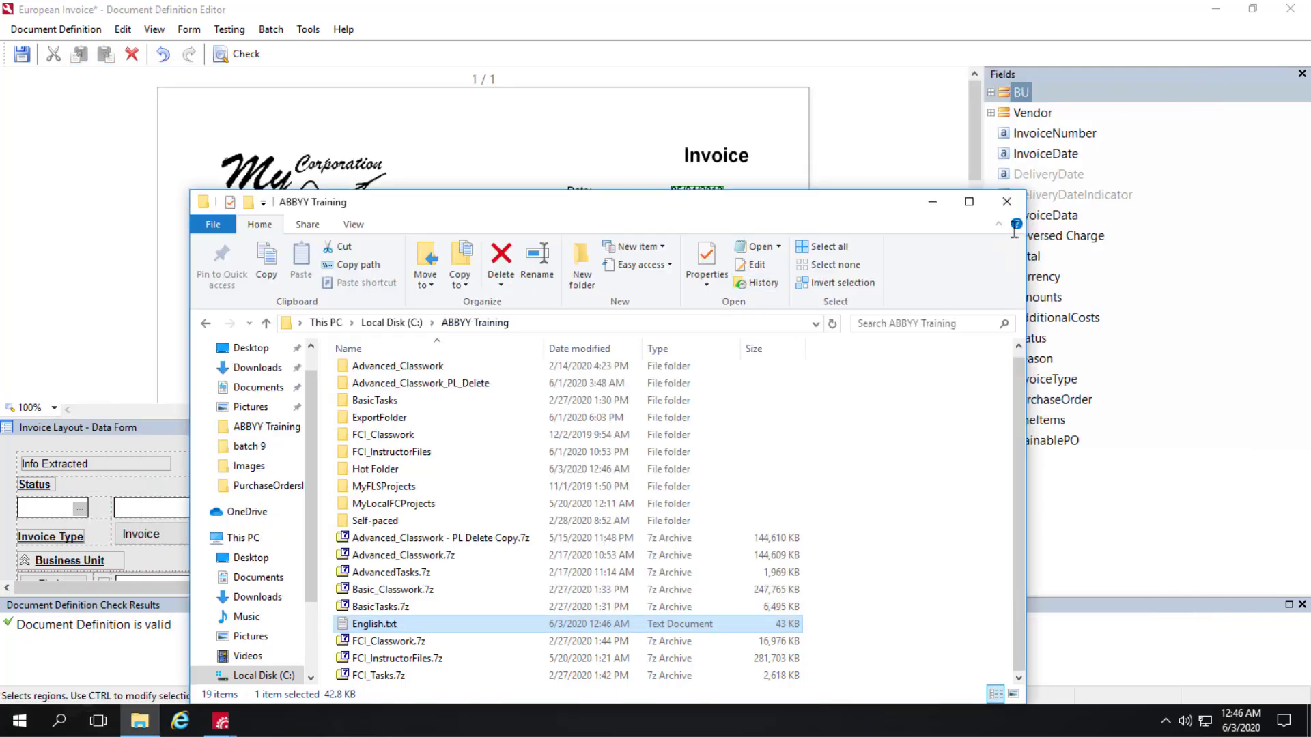
{"action": "left_click", "coordinate": [1007, 201]}
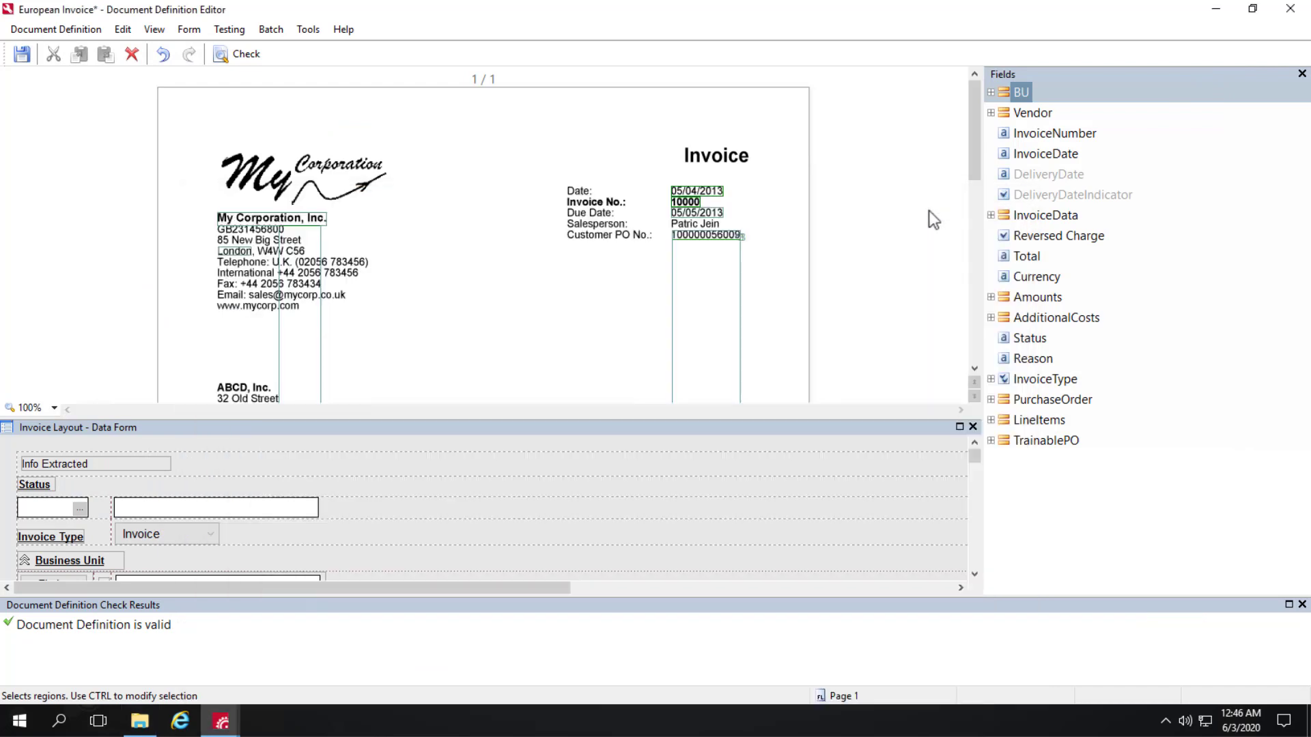
- Import the edited English.txt as the document definition's English localization and close the localization options
{"action": "left_click", "coordinate": [32, 33]}
{"action": "mouse_move", "coordinate": [80, 150]}
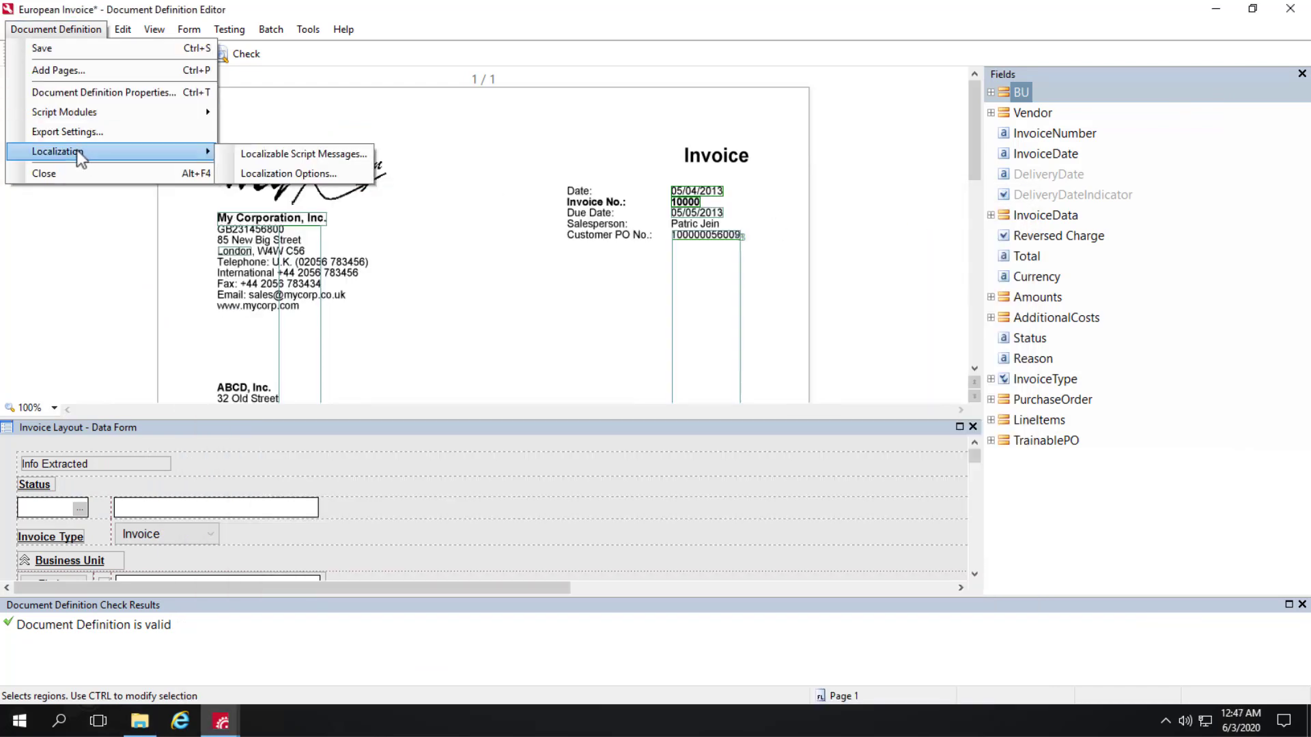
{"action": "left_click", "coordinate": [262, 174]}
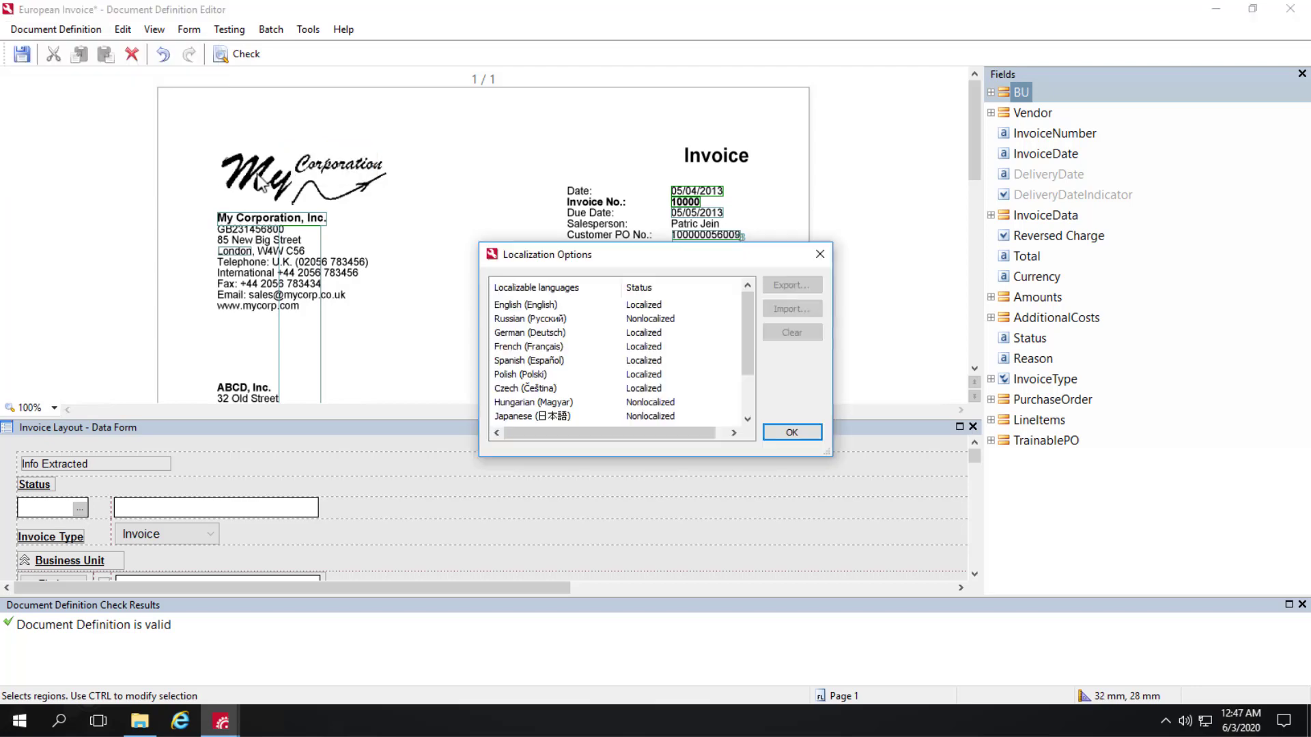
{"action": "left_click", "coordinate": [513, 306]}
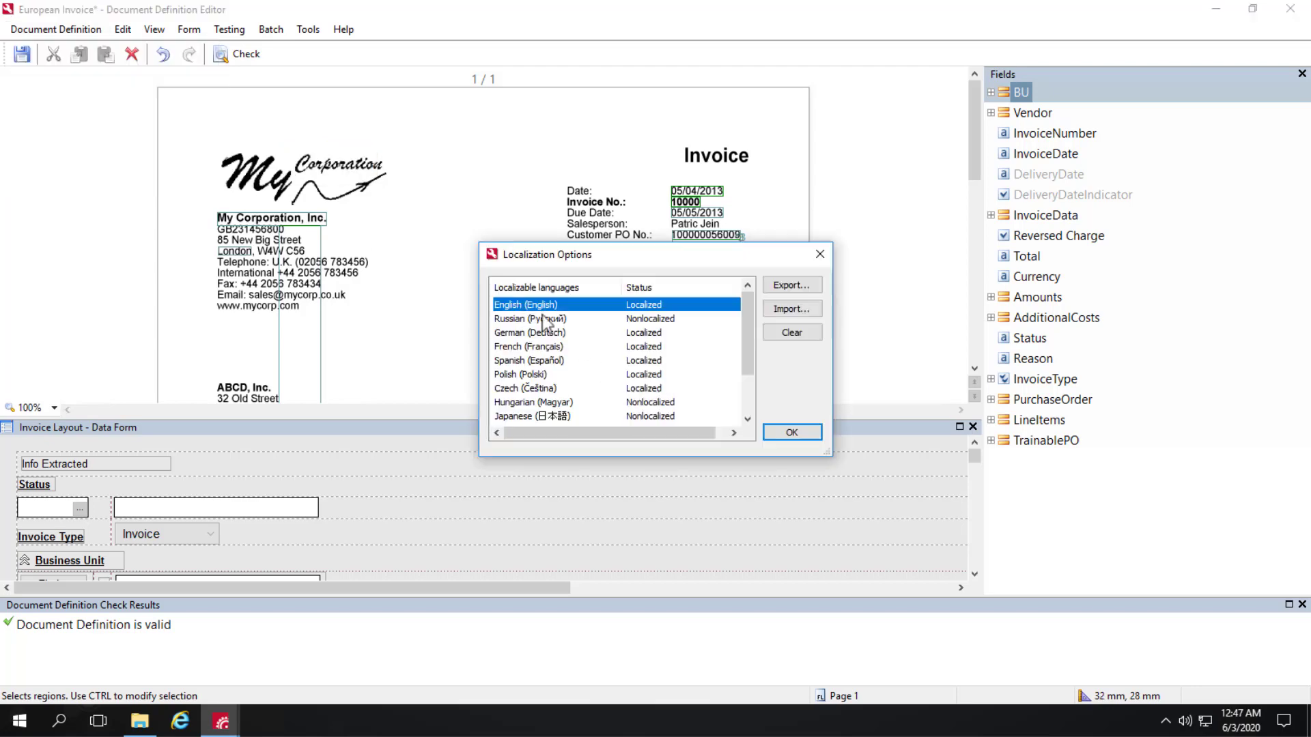
{"action": "left_click", "coordinate": [792, 309]}
{"action": "left_click", "coordinate": [895, 537]}
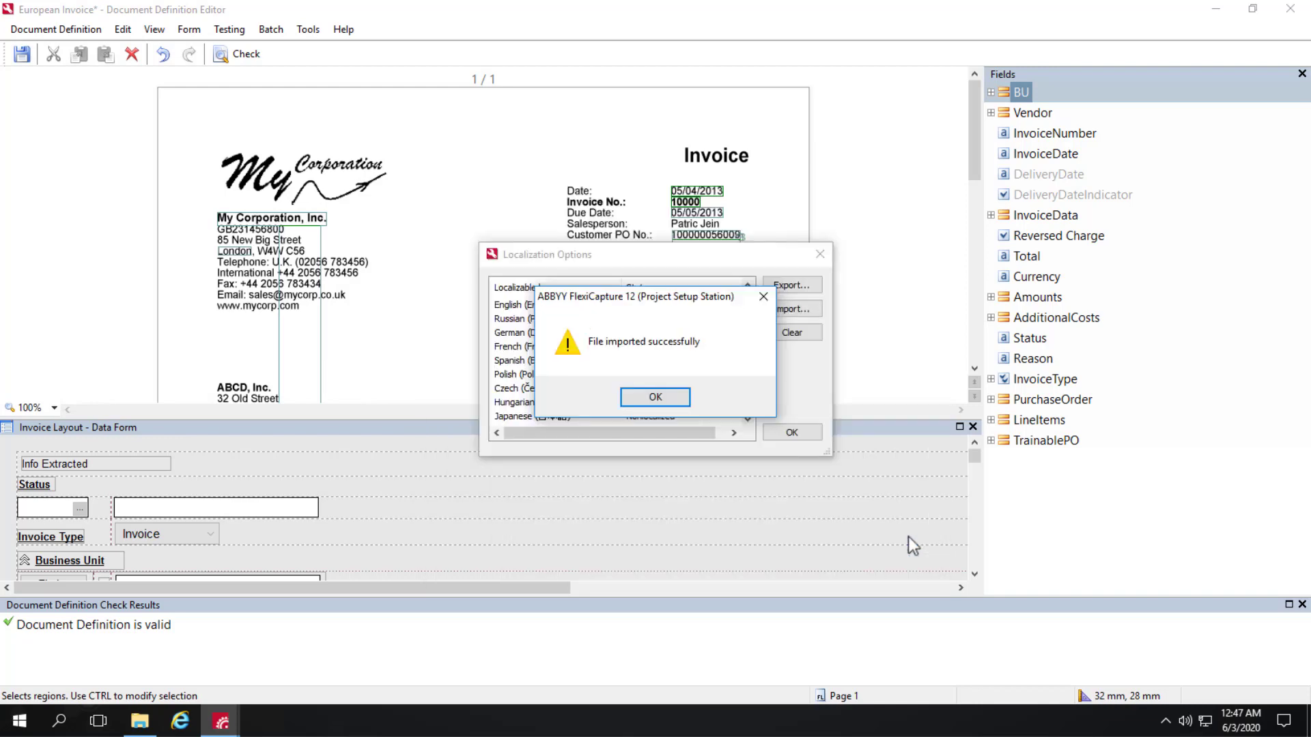
{"action": "left_click", "coordinate": [656, 398]}
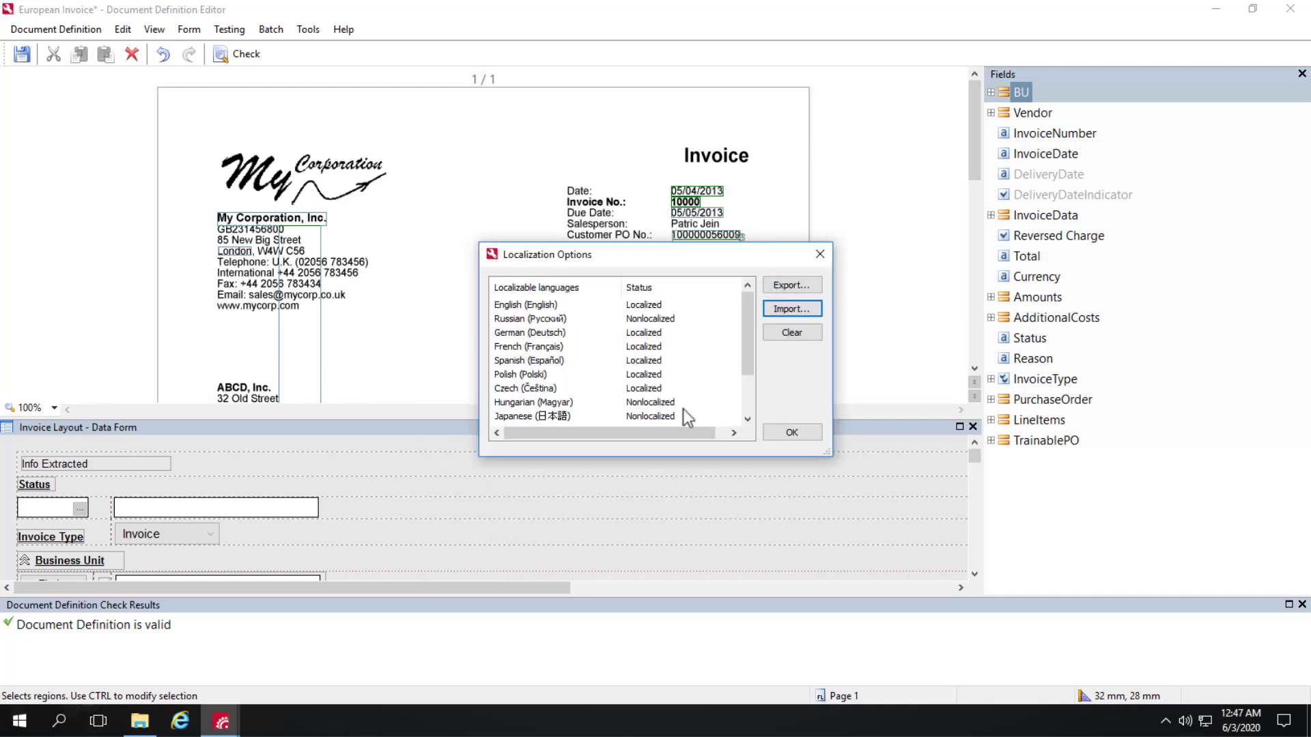
{"action": "left_click", "coordinate": [801, 436]}
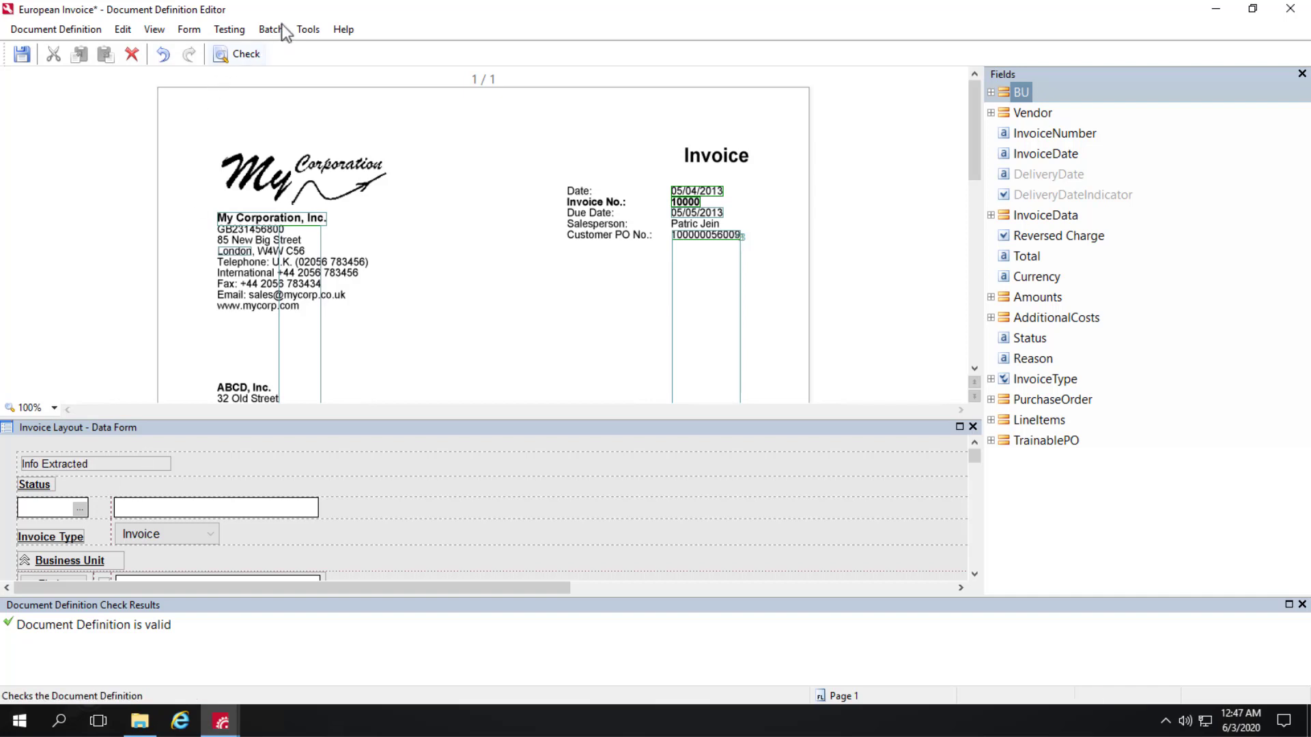
- Run a test of the document definition to check the localized label above Status, and close the test
{"action": "left_click", "coordinate": [308, 31]}
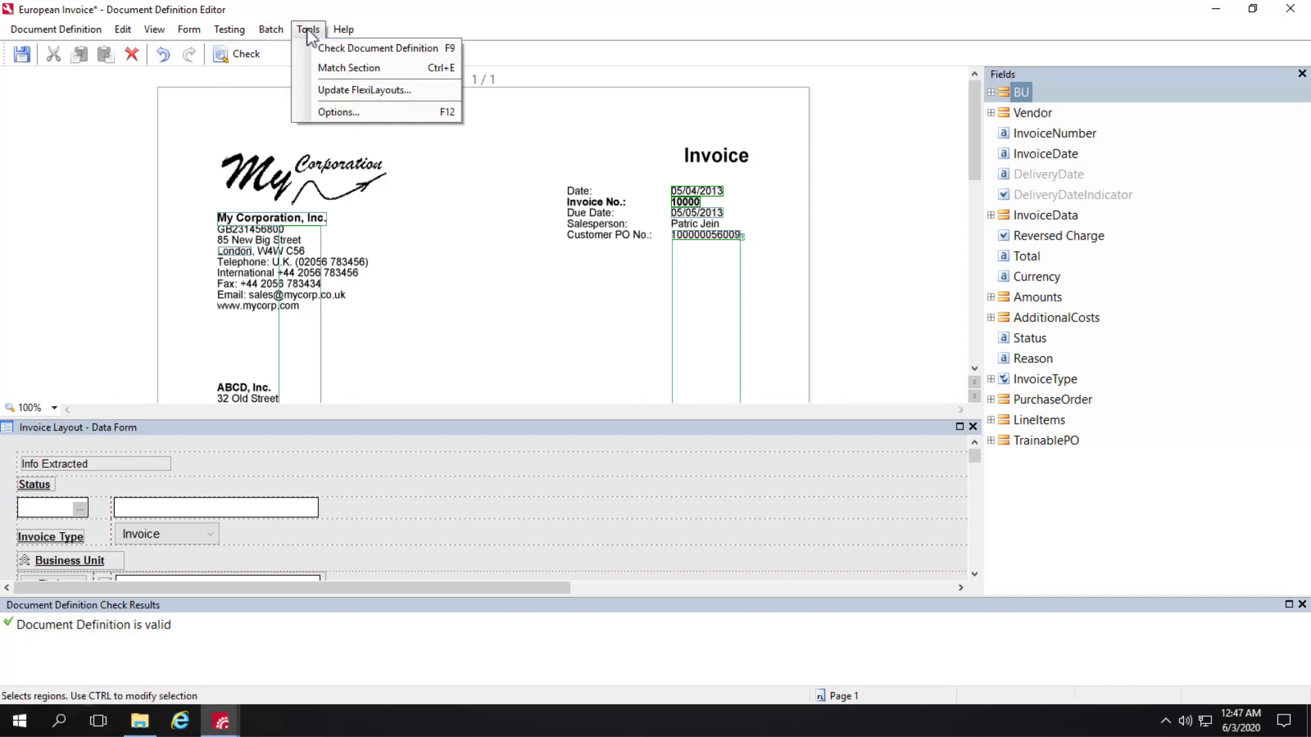
{"action": "mouse_move", "coordinate": [226, 28]}
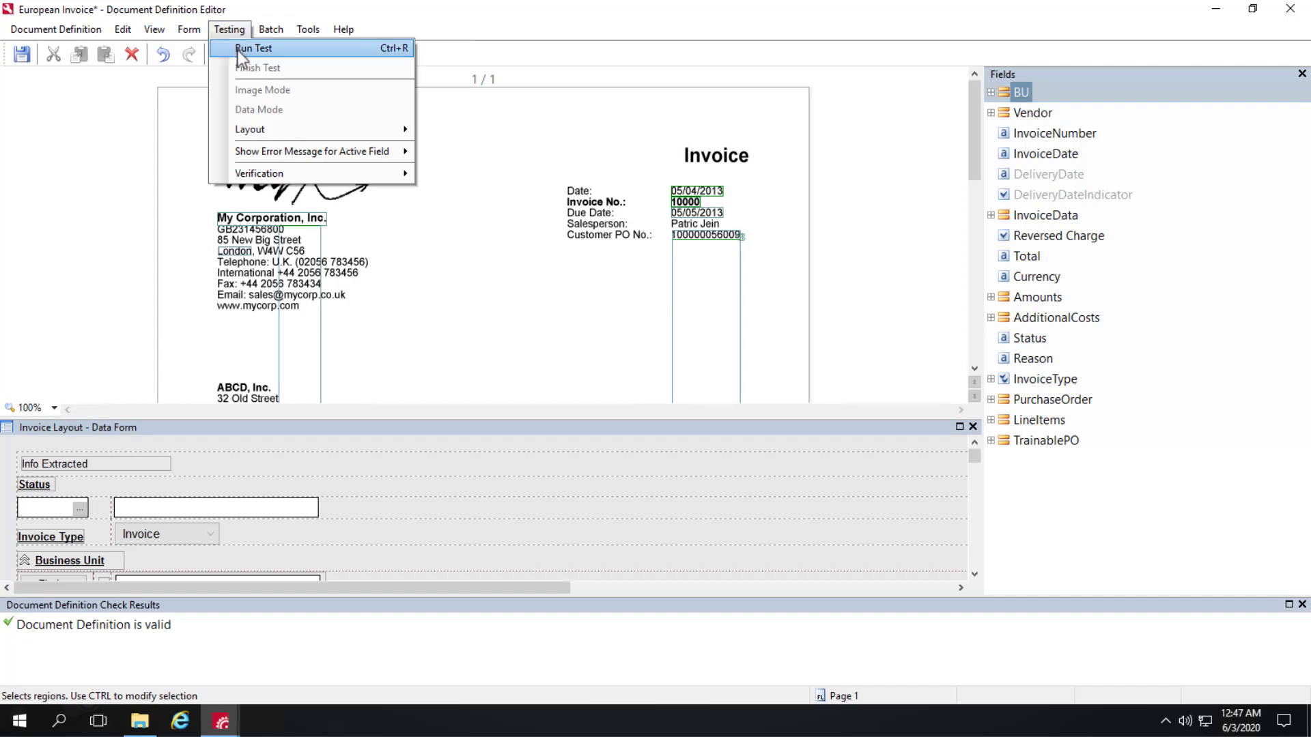
{"action": "left_click", "coordinate": [240, 49]}
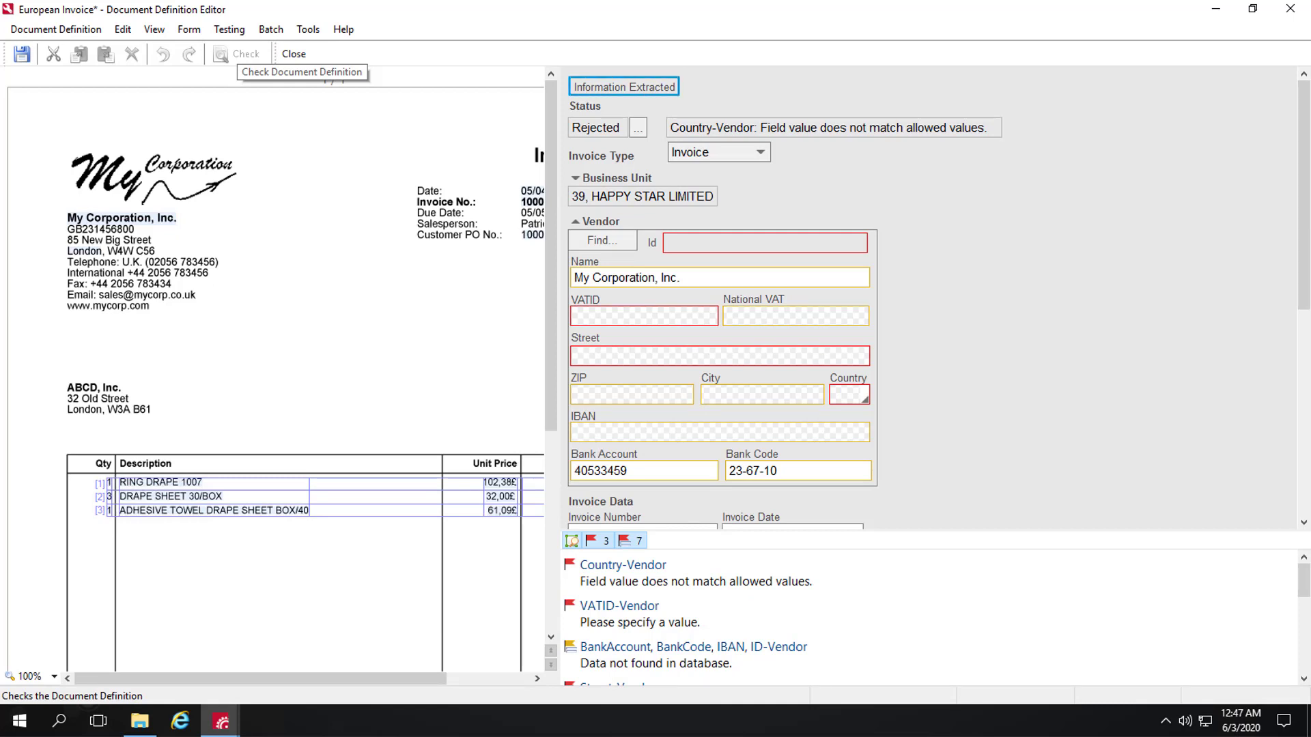
{"action": "left_click", "coordinate": [293, 54]}
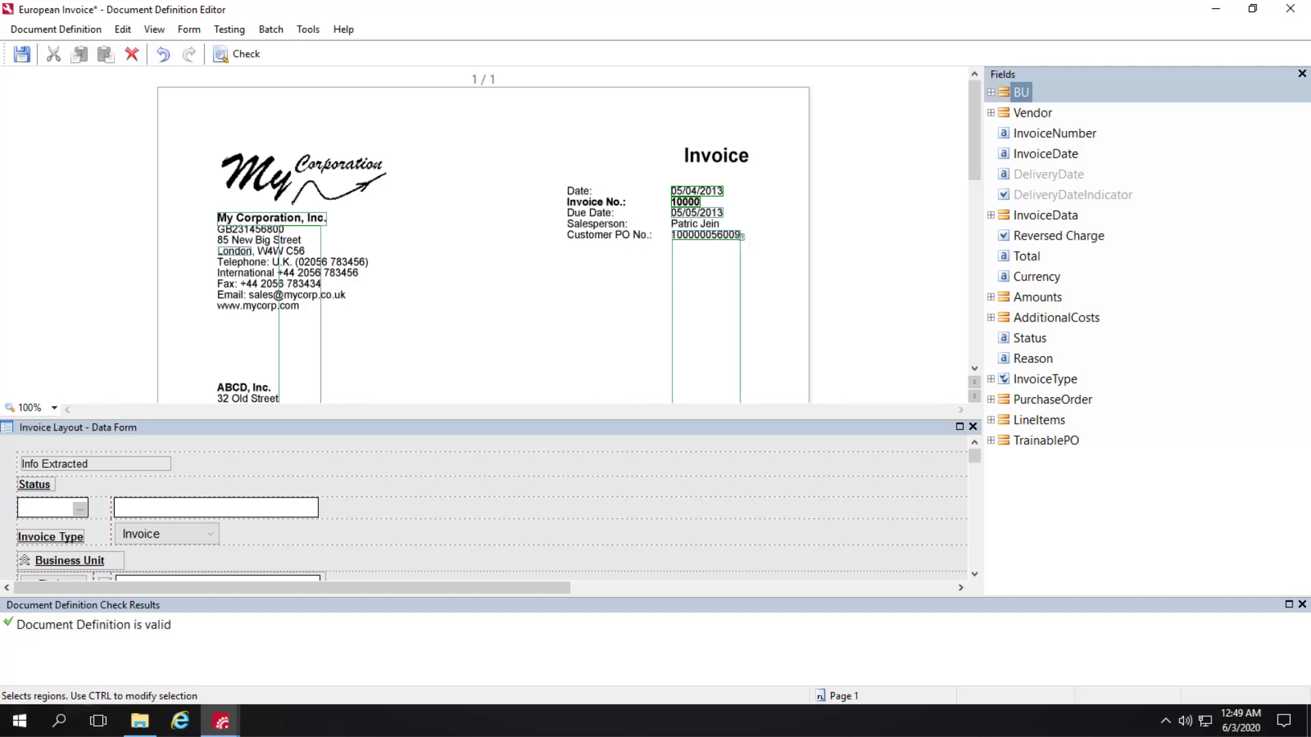
- Examine the document definition's localizable script messages and the form for adding one, cancelling without adding a message
{"action": "left_click", "coordinate": [33, 29]}
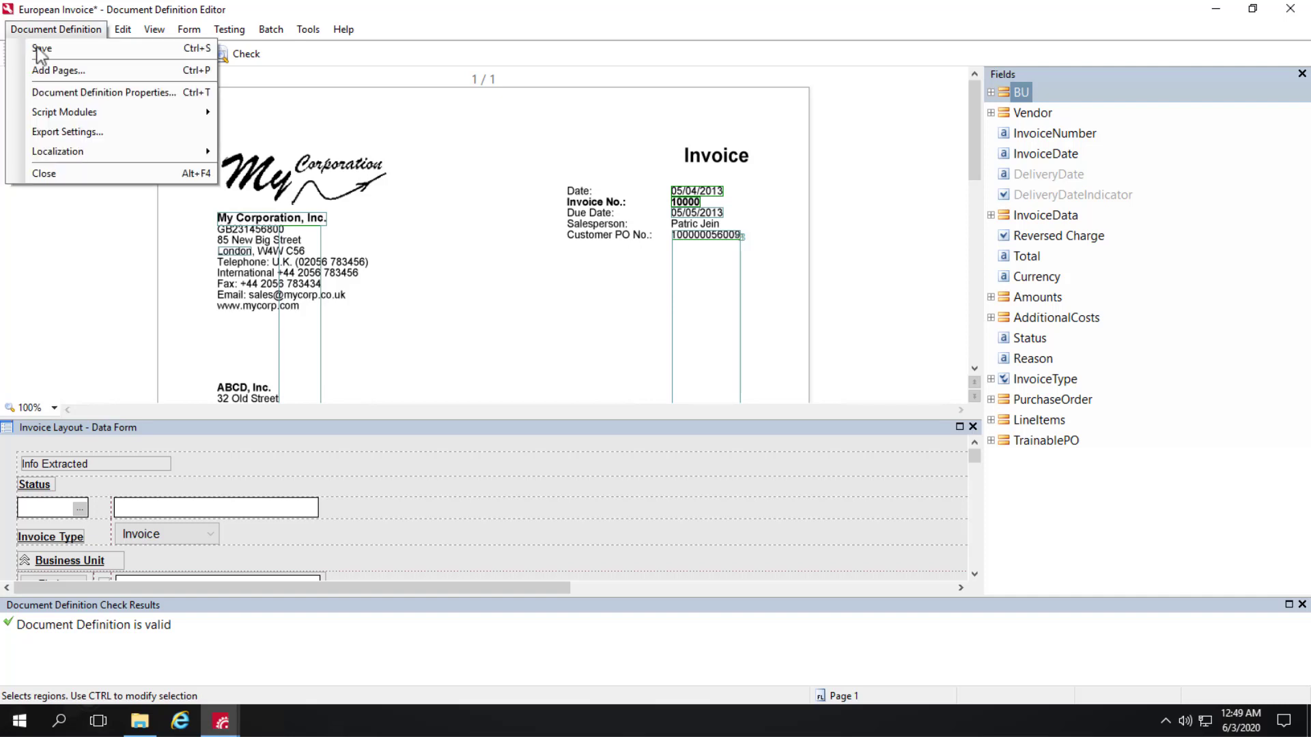
{"action": "mouse_move", "coordinate": [86, 150]}
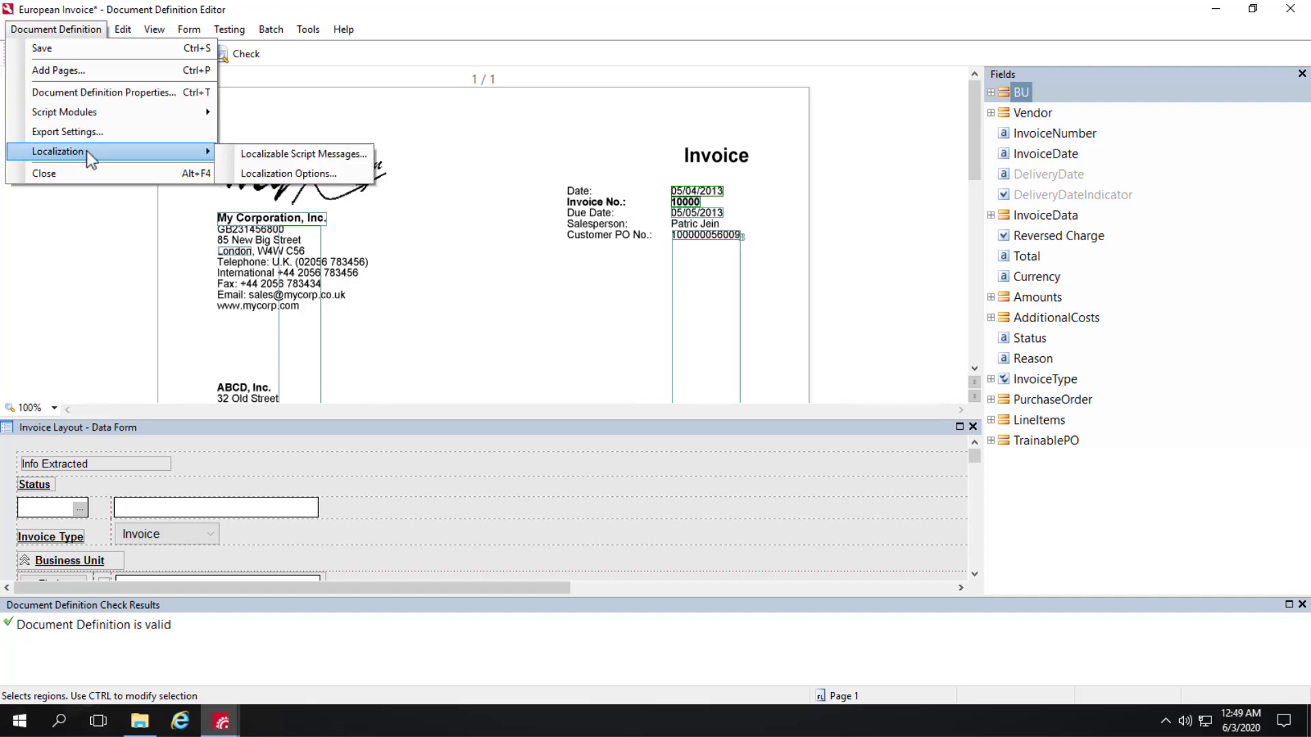
{"action": "left_click", "coordinate": [303, 157]}
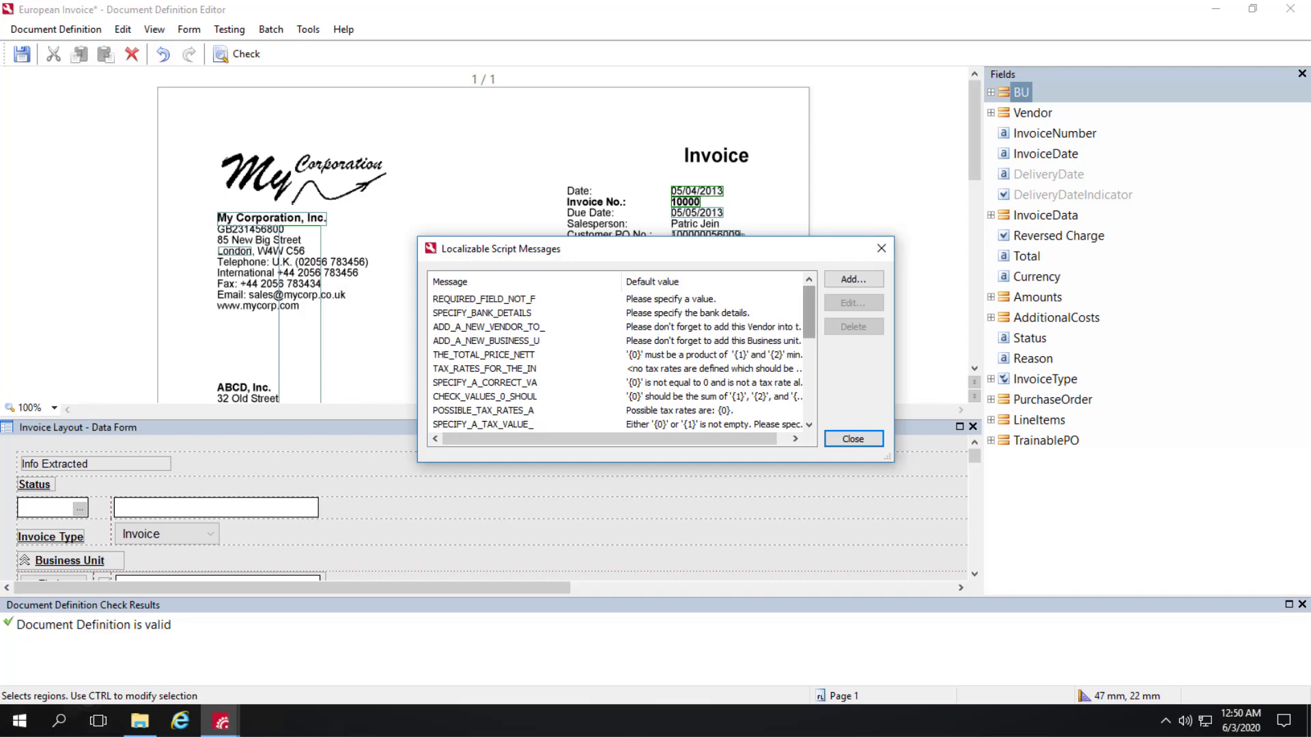
{"action": "scroll", "coordinate": [809, 328], "scroll_direction": "down", "scroll_amount": 3}
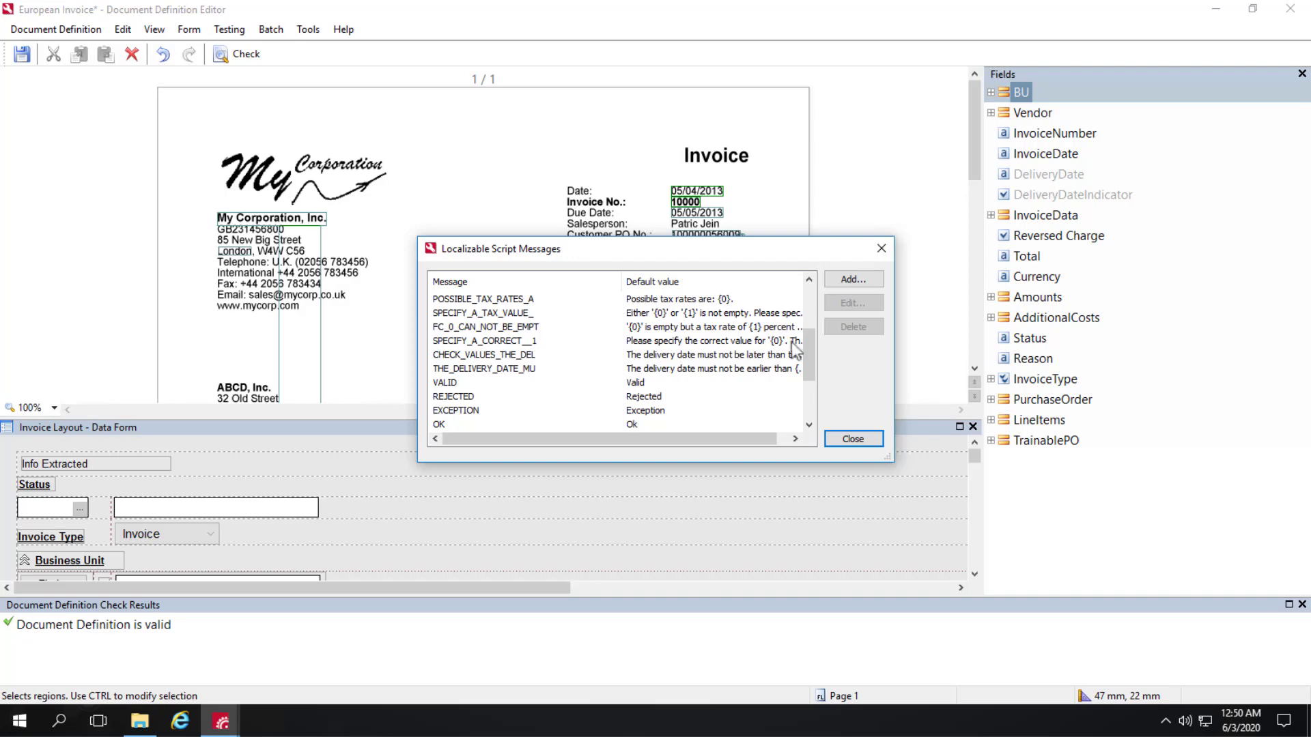
{"action": "left_click", "coordinate": [849, 280]}
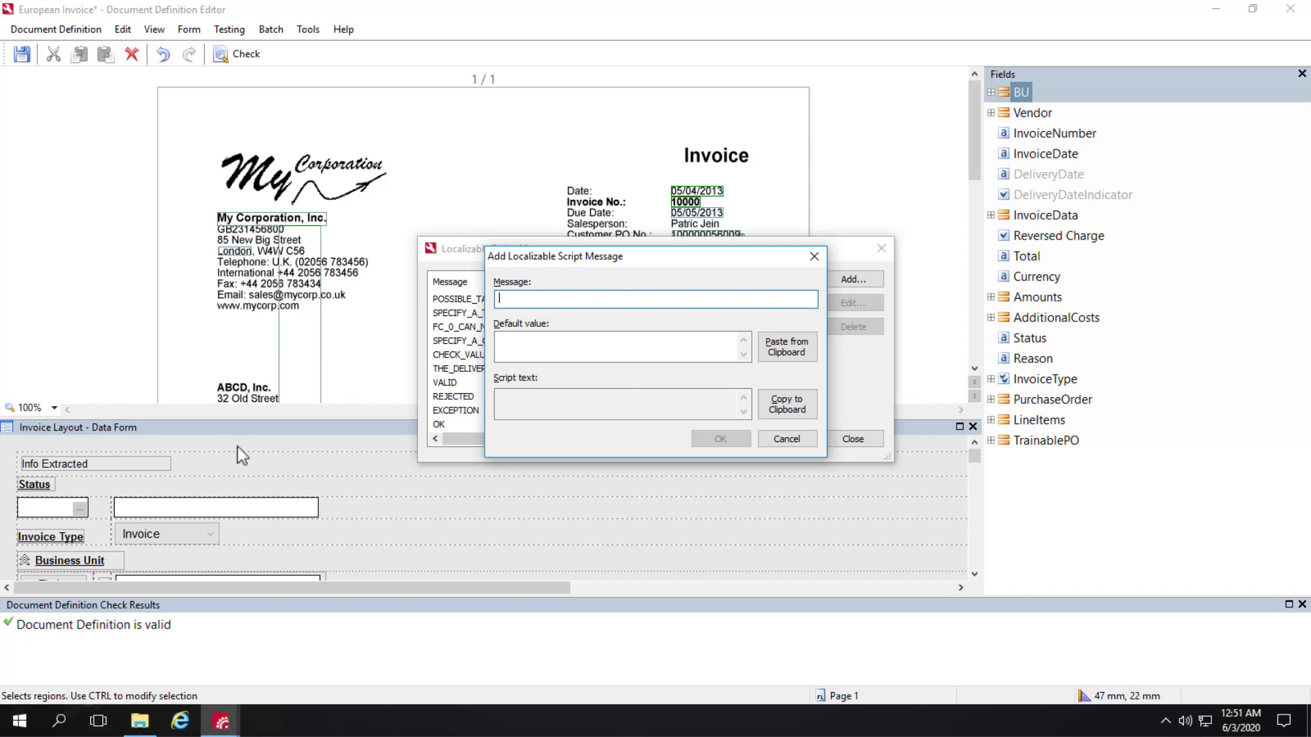
{"action": "left_click", "coordinate": [786, 438]}
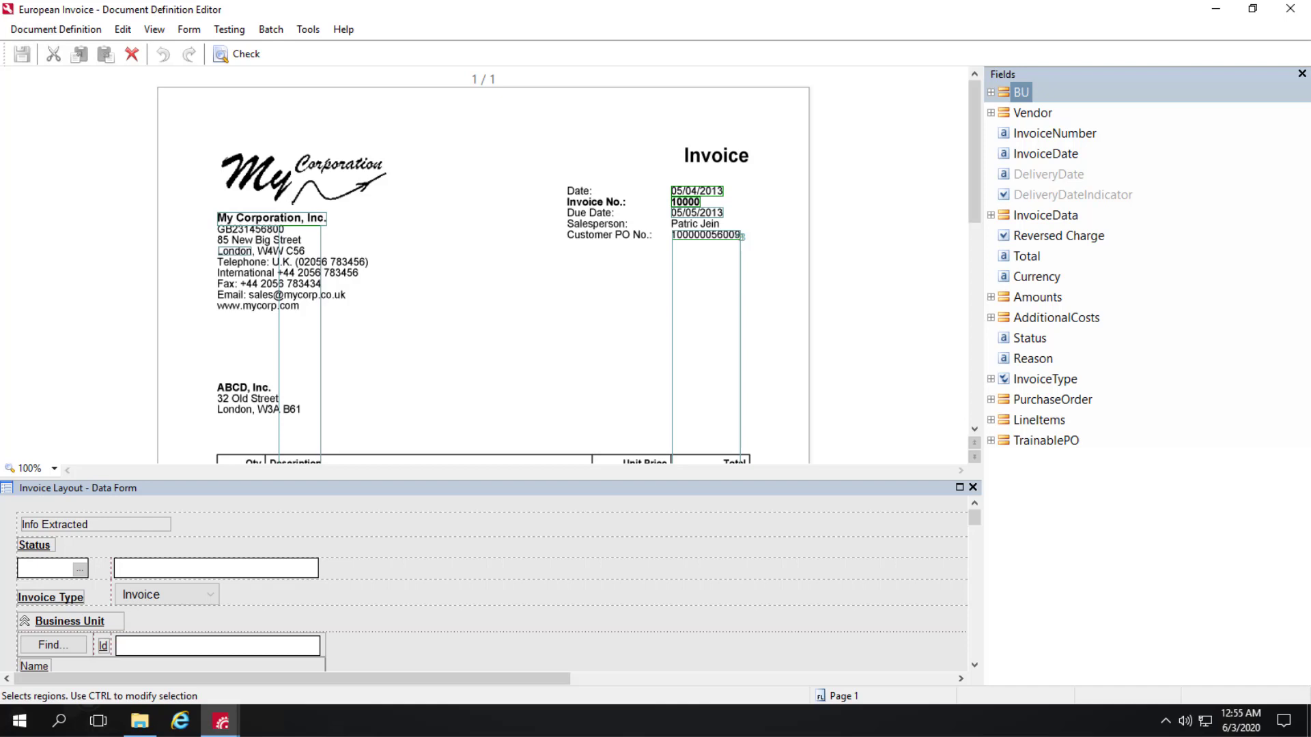
- Close the European Invoice document definition and the project's list of document definitions
{"action": "left_click", "coordinate": [72, 31]}
{"action": "left_click", "coordinate": [81, 175]}
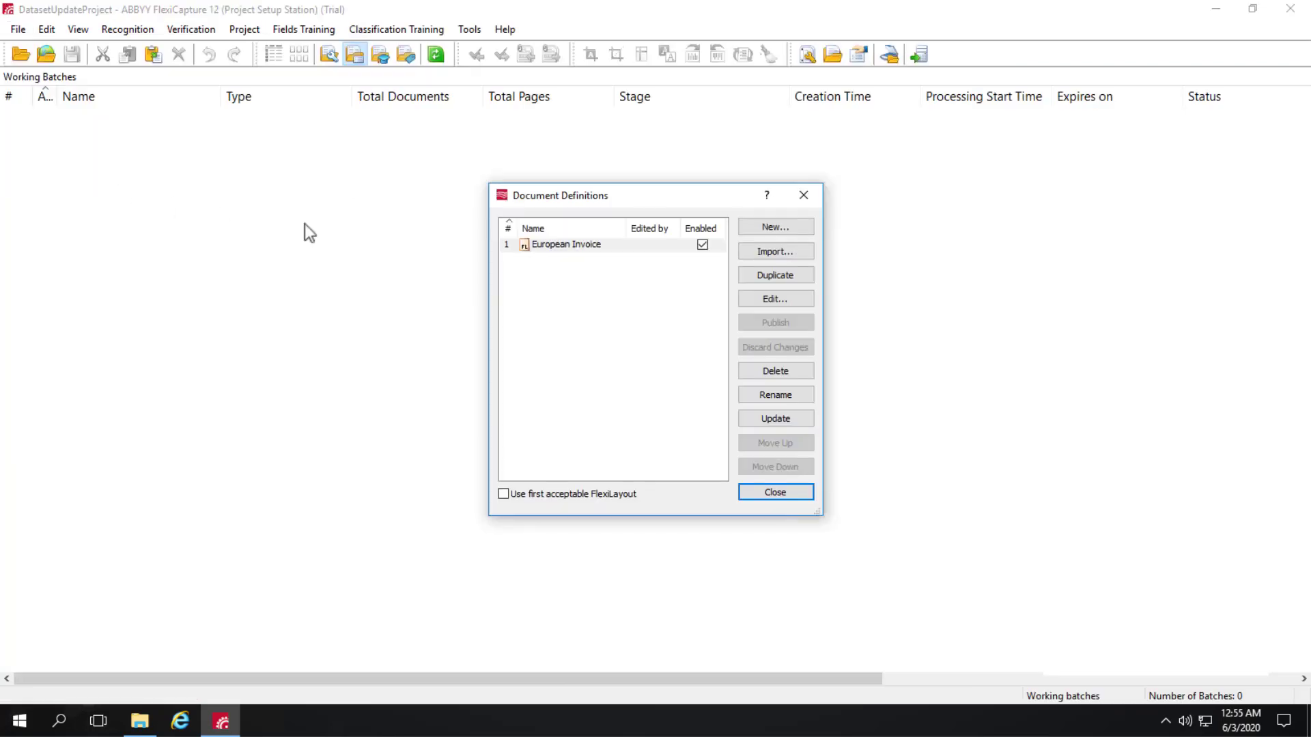
{"action": "left_click", "coordinate": [774, 494]}
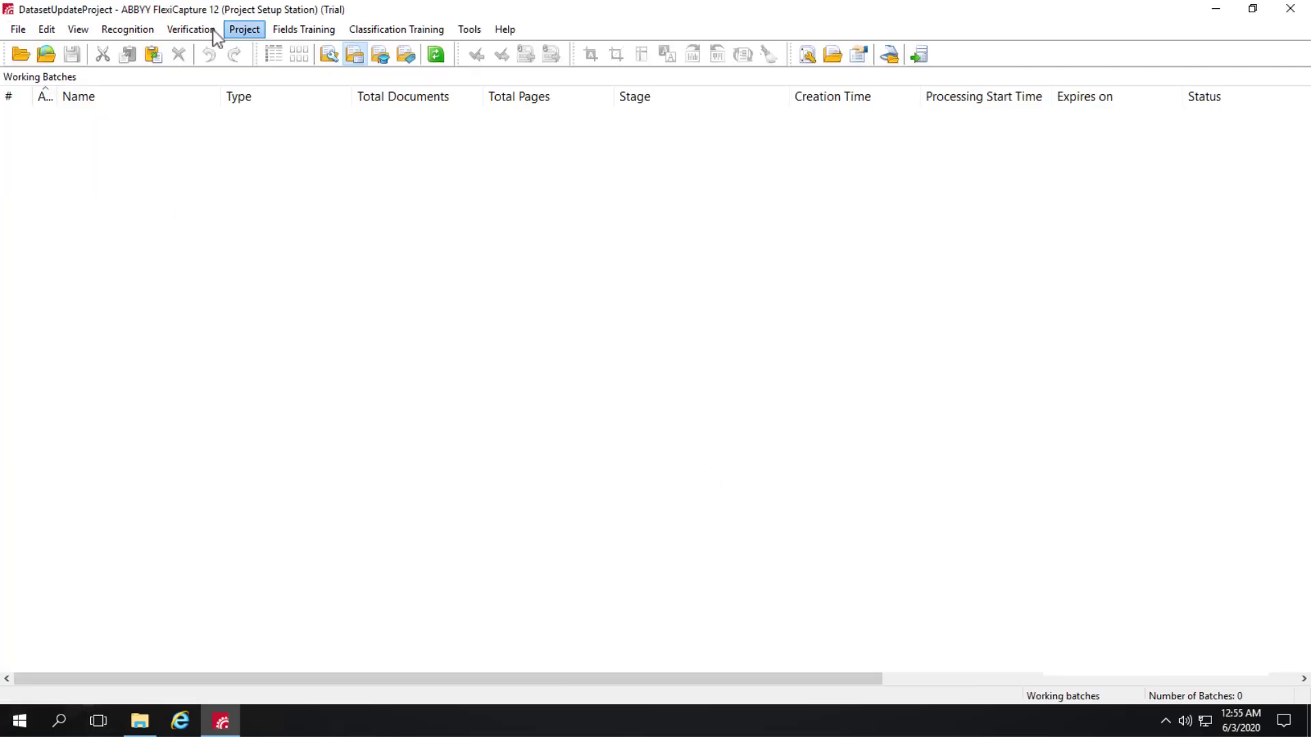
- Start a new batch type, enable a specific language for processing messages in its verification settings, and show the available languages
{"action": "left_click", "coordinate": [247, 31]}
{"action": "left_click", "coordinate": [273, 68]}
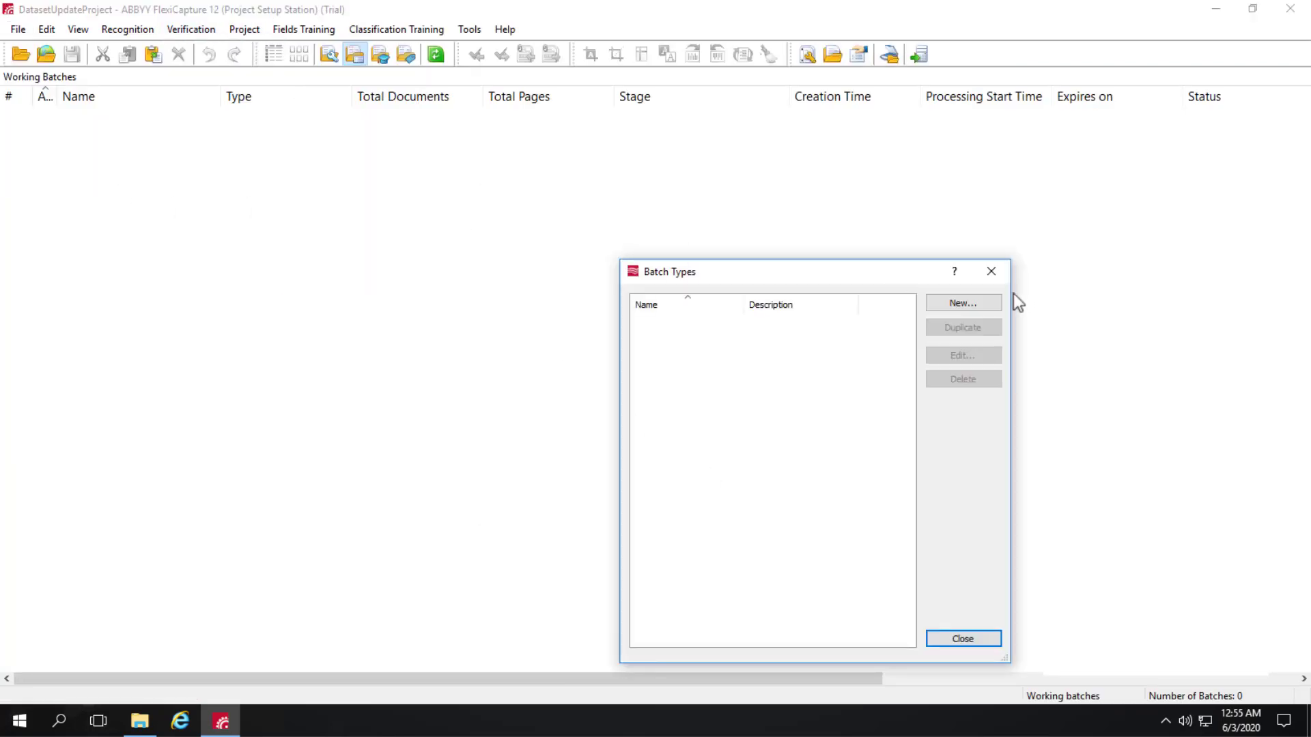
{"action": "left_click", "coordinate": [962, 306]}
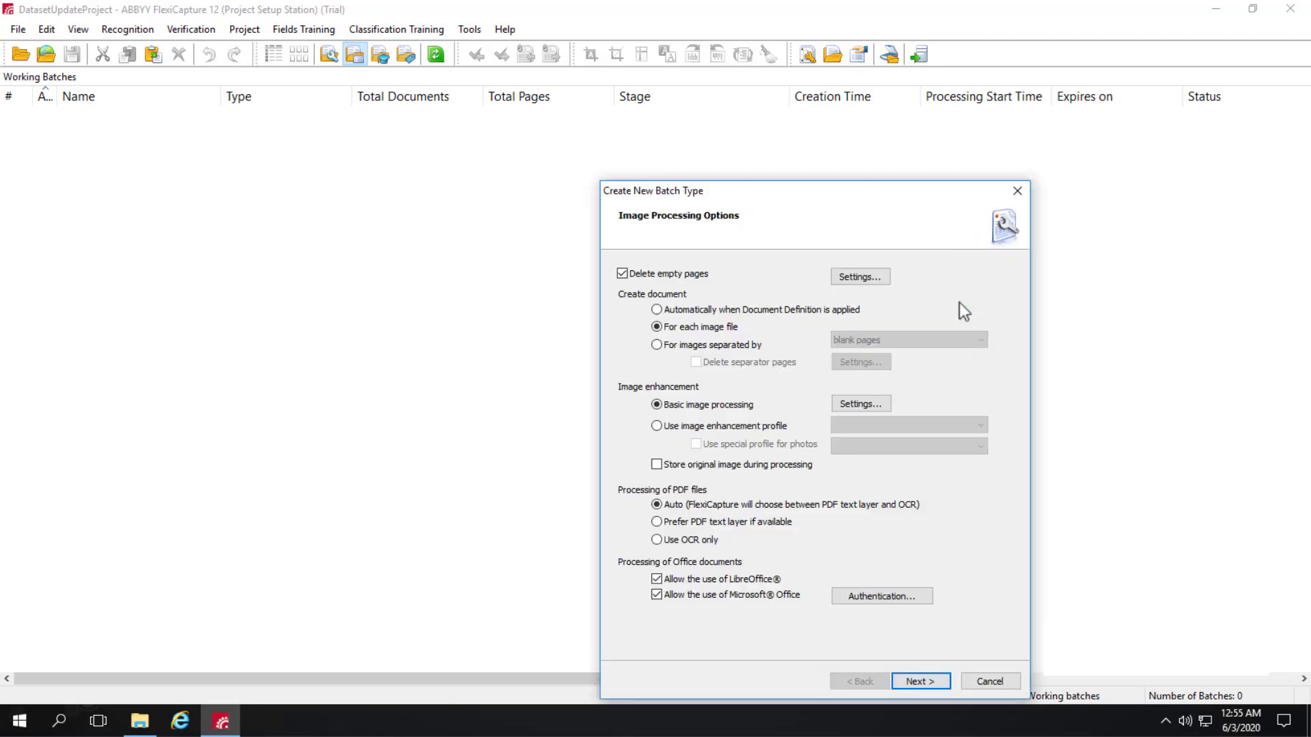
{"action": "left_click", "coordinate": [925, 685]}
{"action": "left_click", "coordinate": [926, 686]}
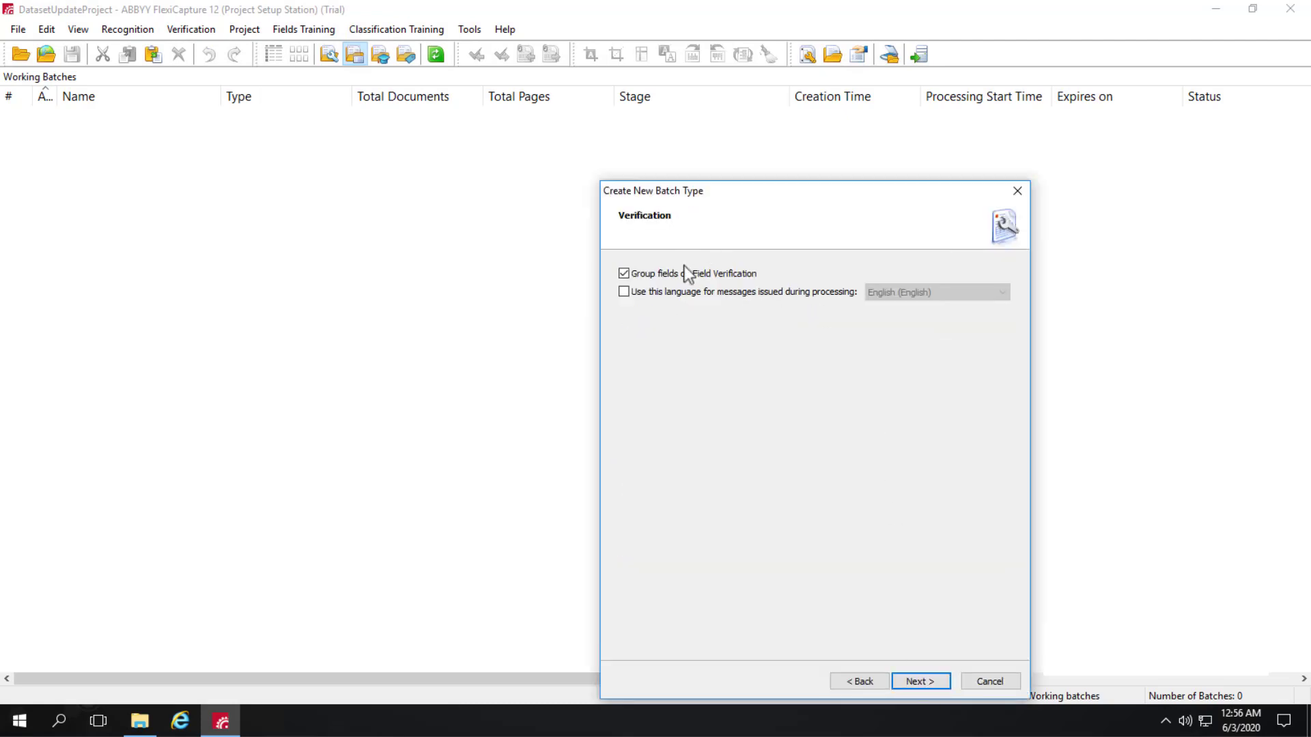
{"action": "left_click", "coordinate": [625, 292]}
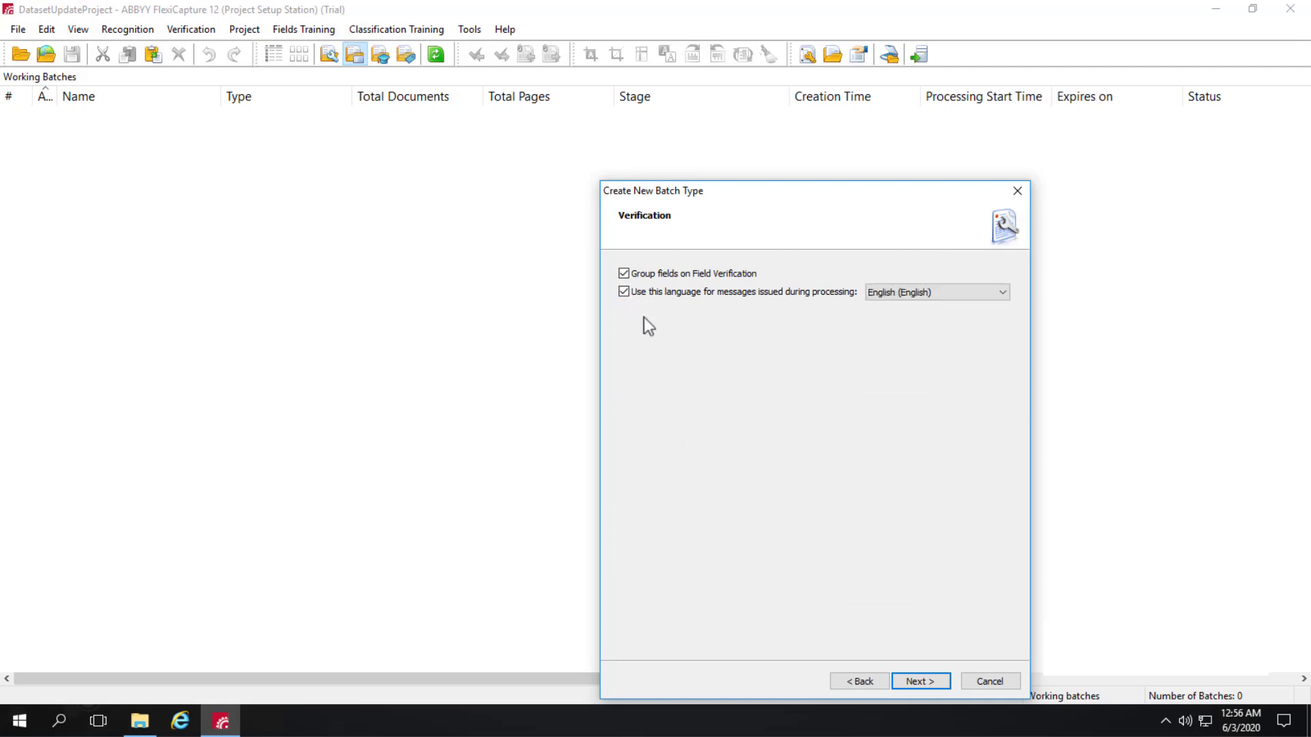
{"action": "left_click", "coordinate": [958, 293]}
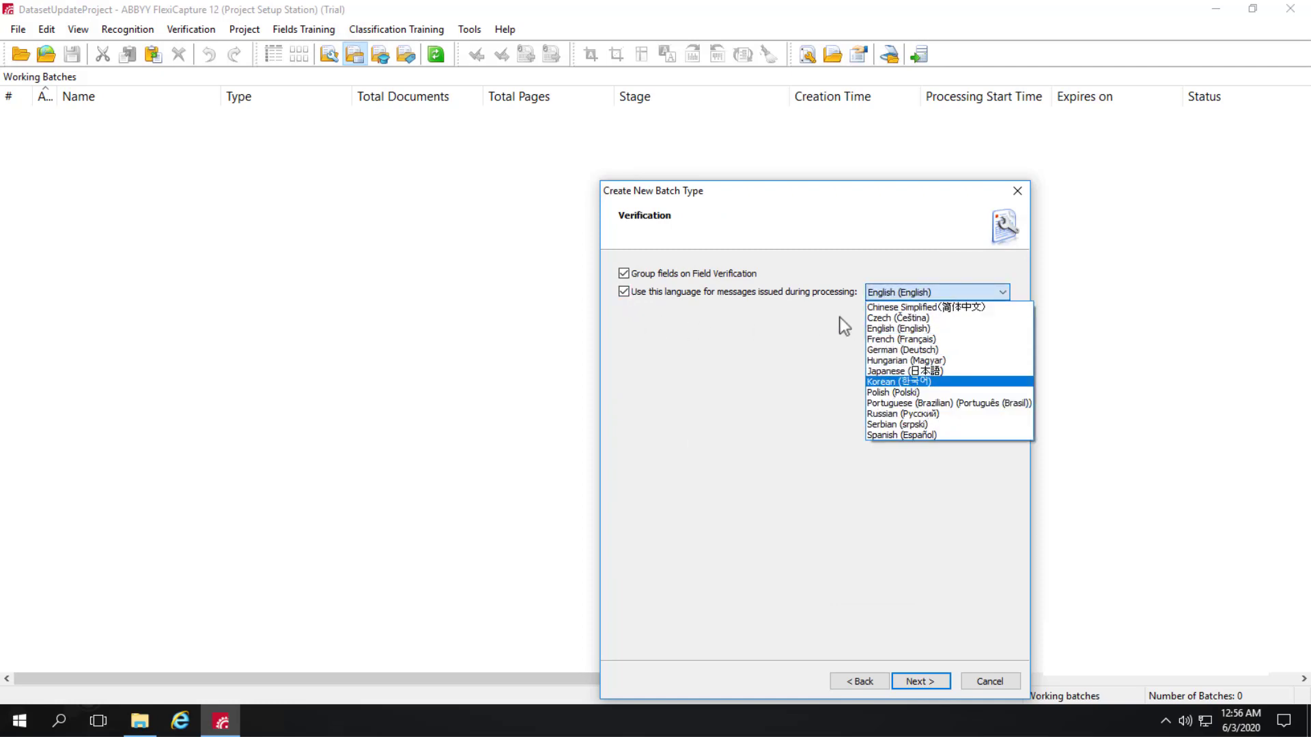